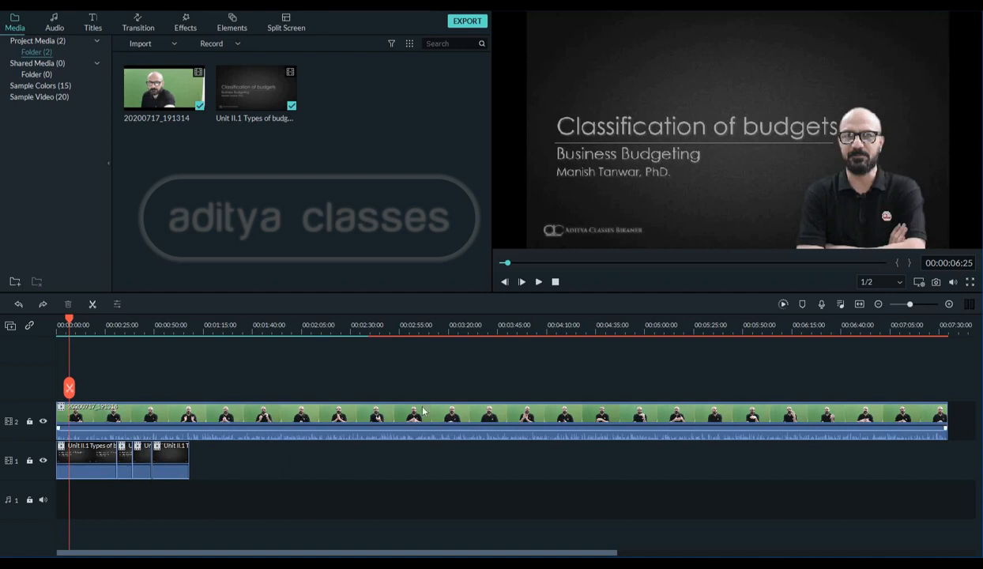
# Step the playhead through the clip boundaries to compare where the presenter video and the slide clips end
pyautogui.click(899, 409)
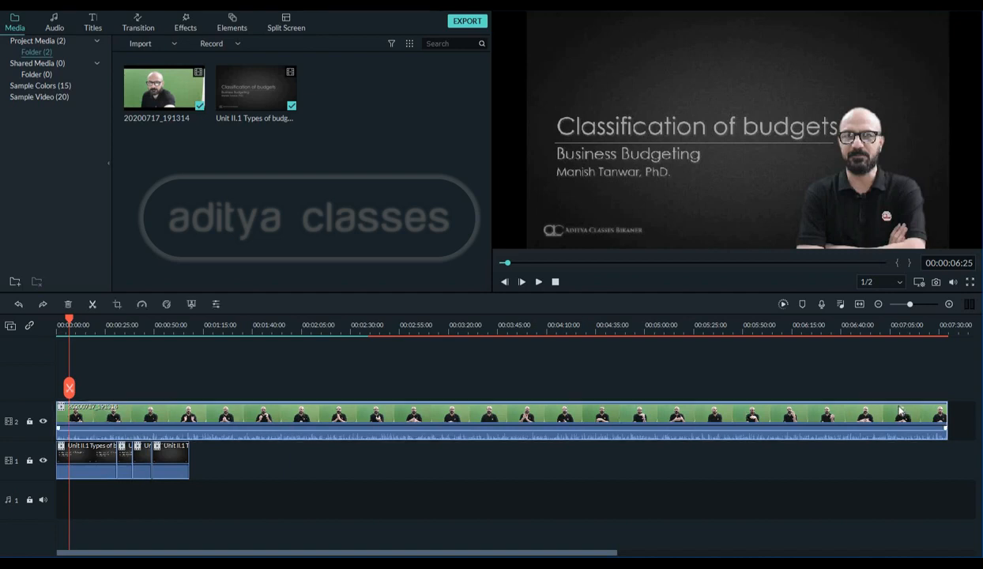
pyautogui.press('Up')
pyautogui.press('Down')
pyautogui.press('Down')
pyautogui.press('Down')
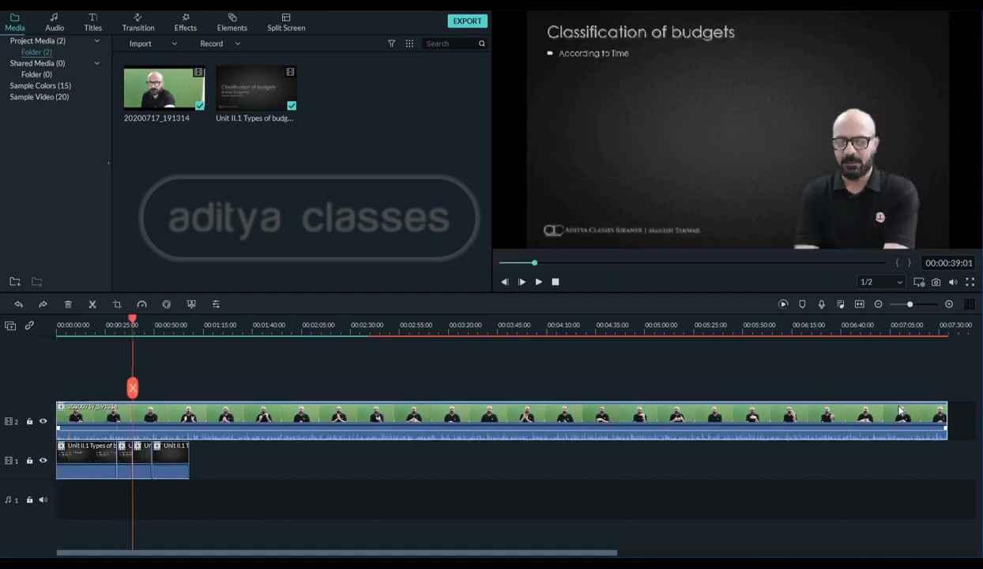
pyautogui.press('End')
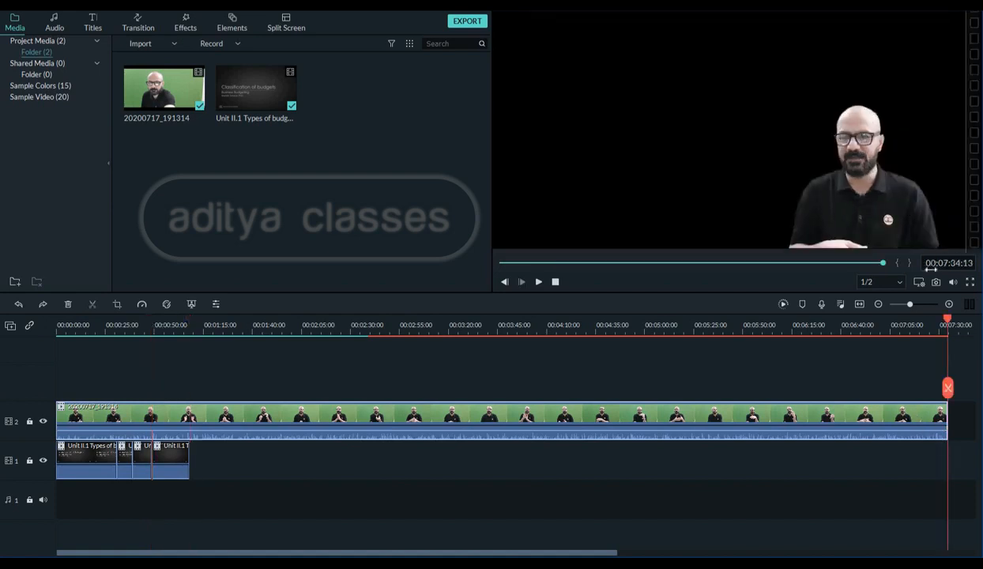
pyautogui.press('Up')
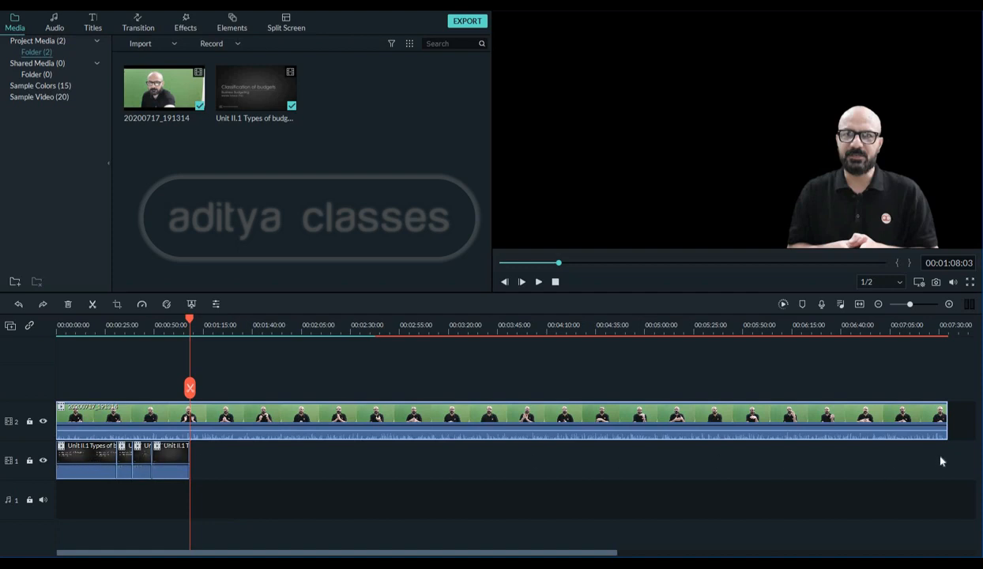
# Try to slow the first slide clip on track 1 to 0.25x speed
pyautogui.click(97, 458)
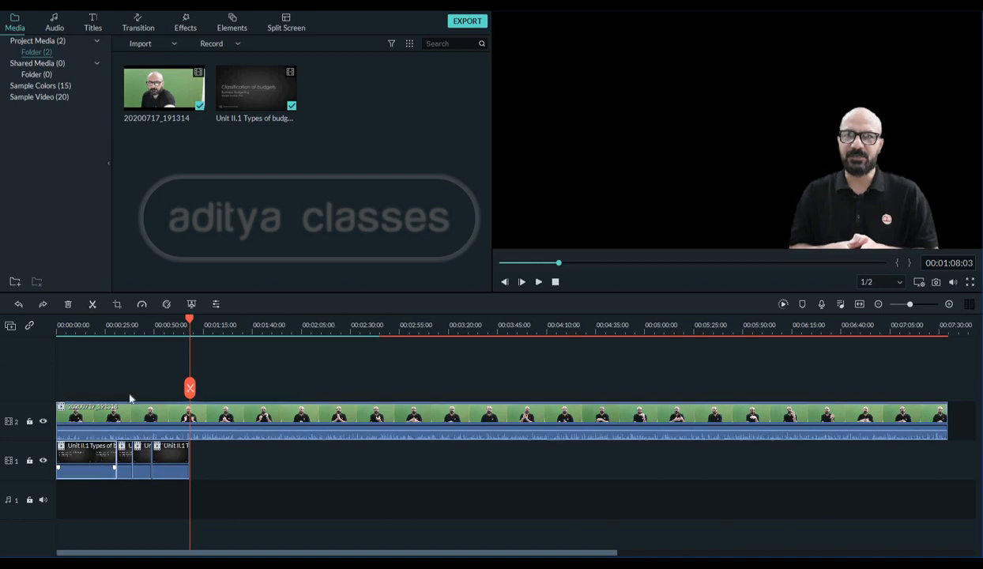
pyautogui.click(142, 305)
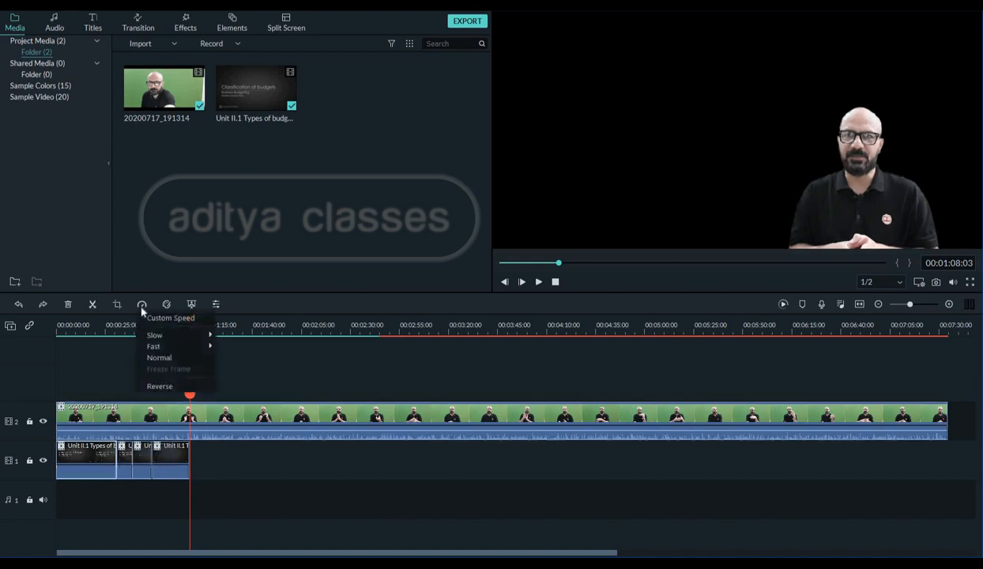
pyautogui.moveTo(153, 336)
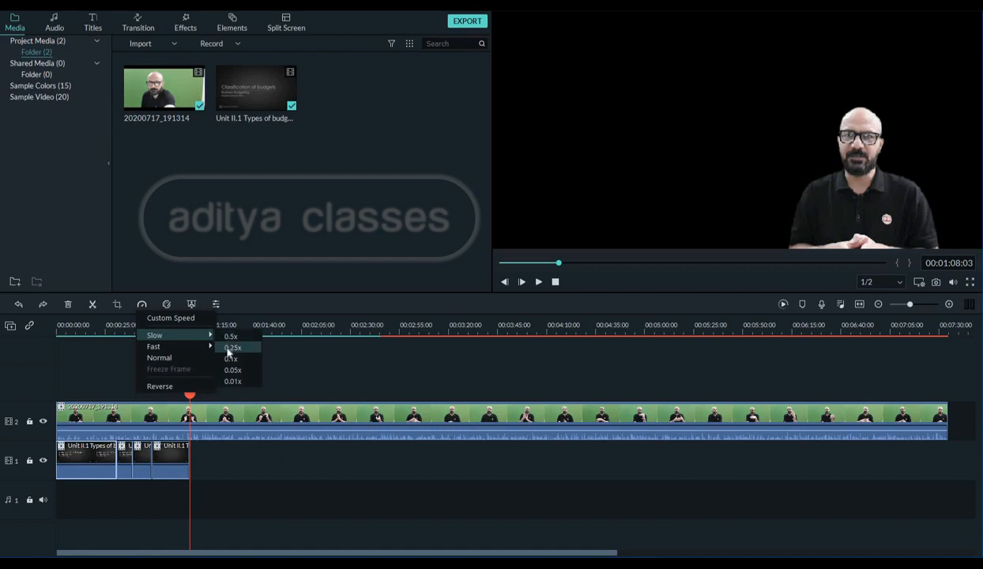
pyautogui.click(226, 353)
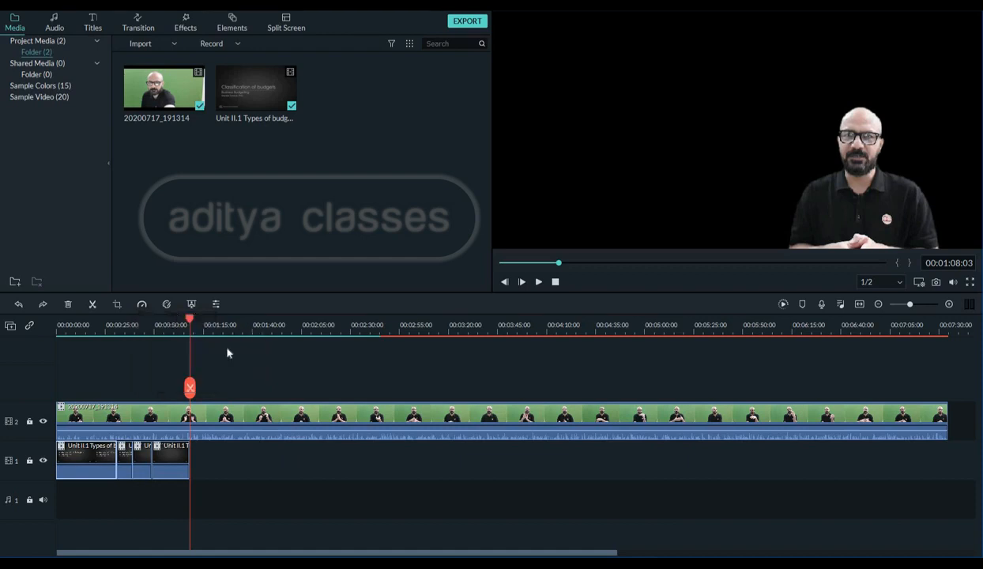
# Slow the last slide clip on track 1 to 0.25x speed
pyautogui.click(161, 454)
pyautogui.click(141, 304)
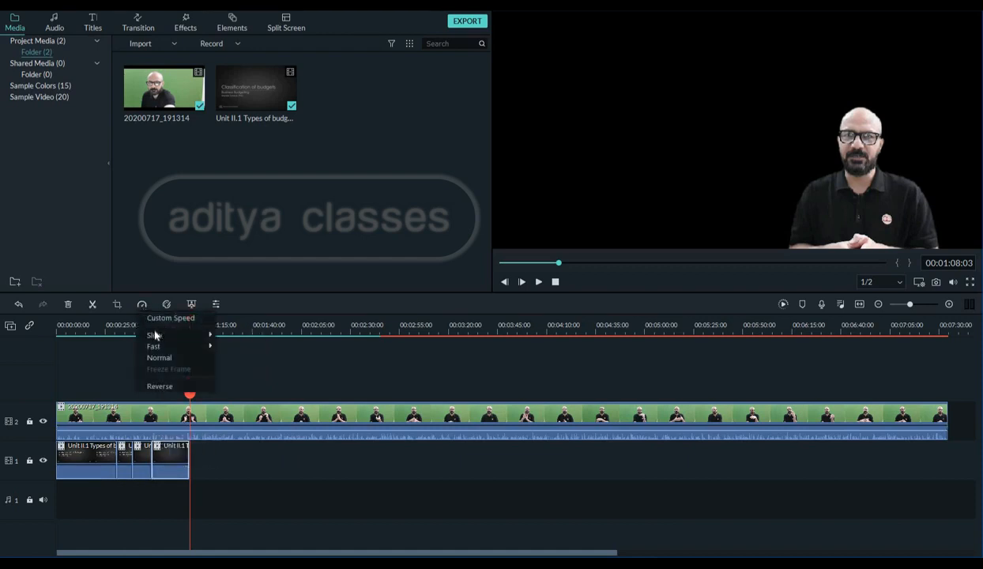
pyautogui.moveTo(207, 335)
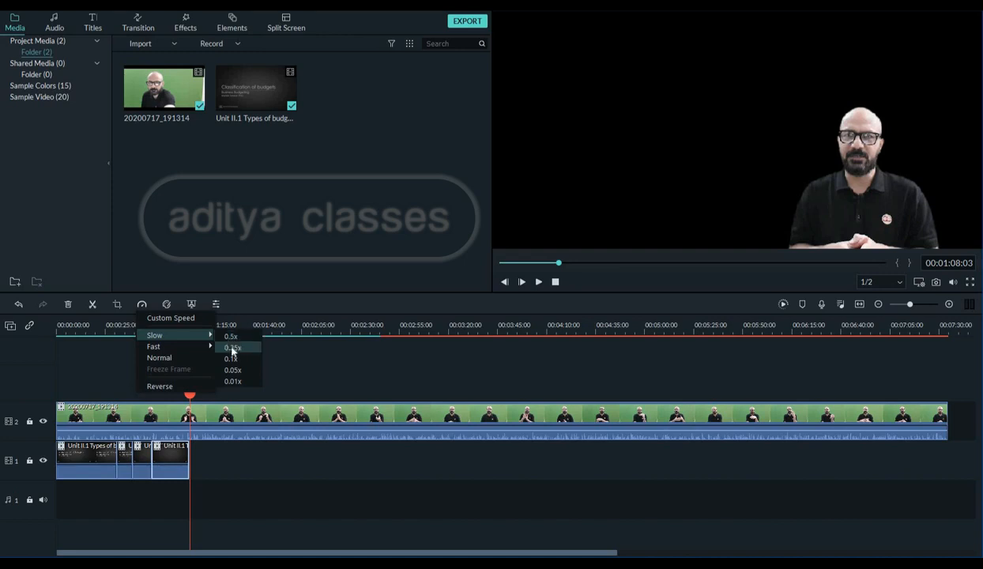
pyautogui.click(231, 348)
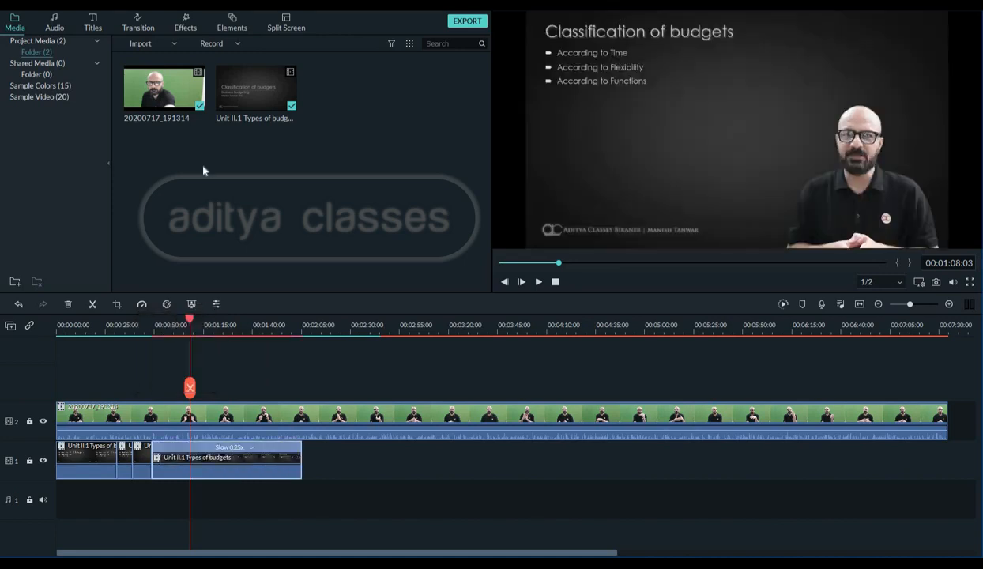
# Try to apply a preset slow speed to the short second slide clip on track 1
pyautogui.click(84, 456)
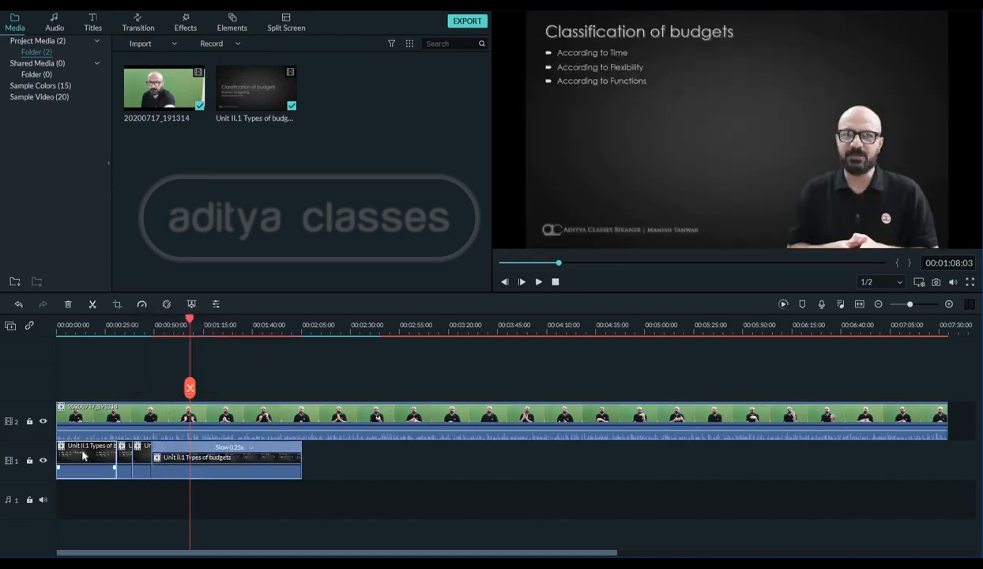
pyautogui.click(126, 460)
pyautogui.click(142, 305)
pyautogui.moveTo(182, 335)
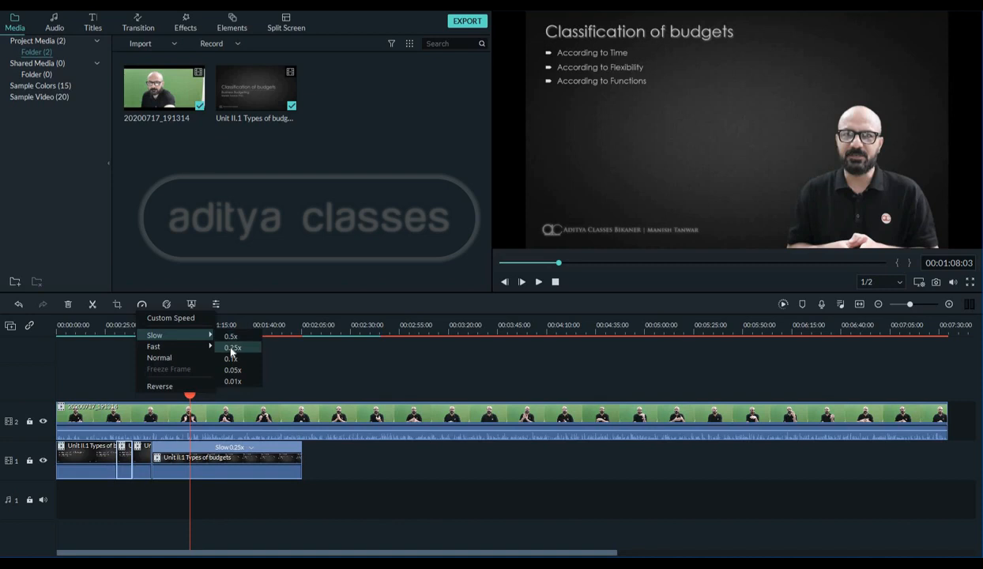
pyautogui.click(231, 358)
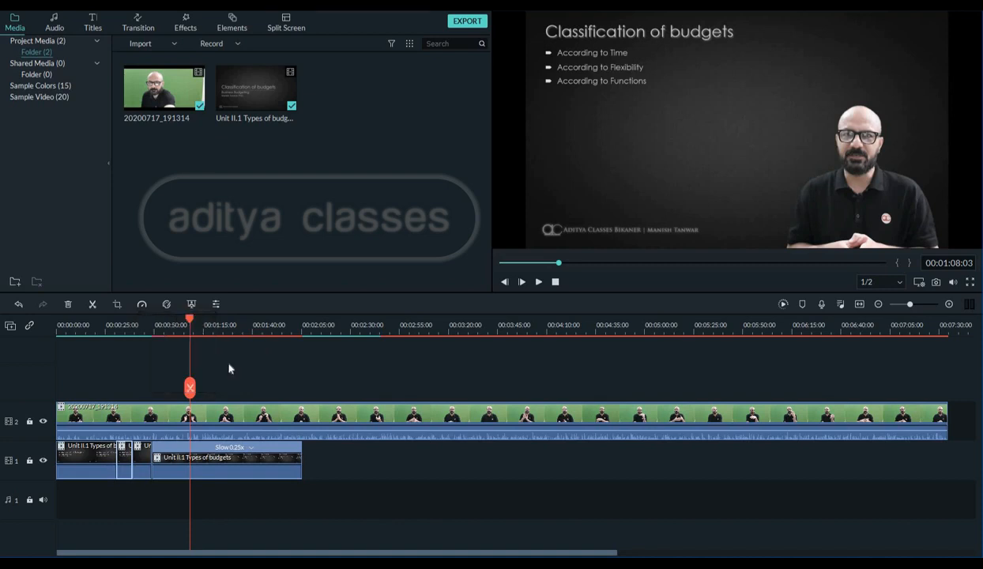
# Undo the slowdown of the last slide clip
pyautogui.click(142, 452)
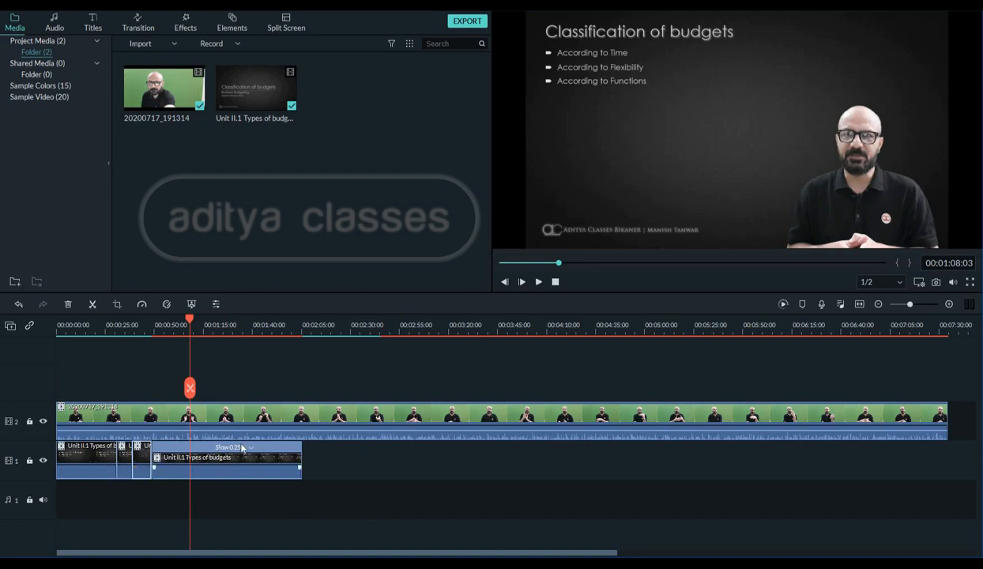
pyautogui.hotkey('ctrl', 'z')
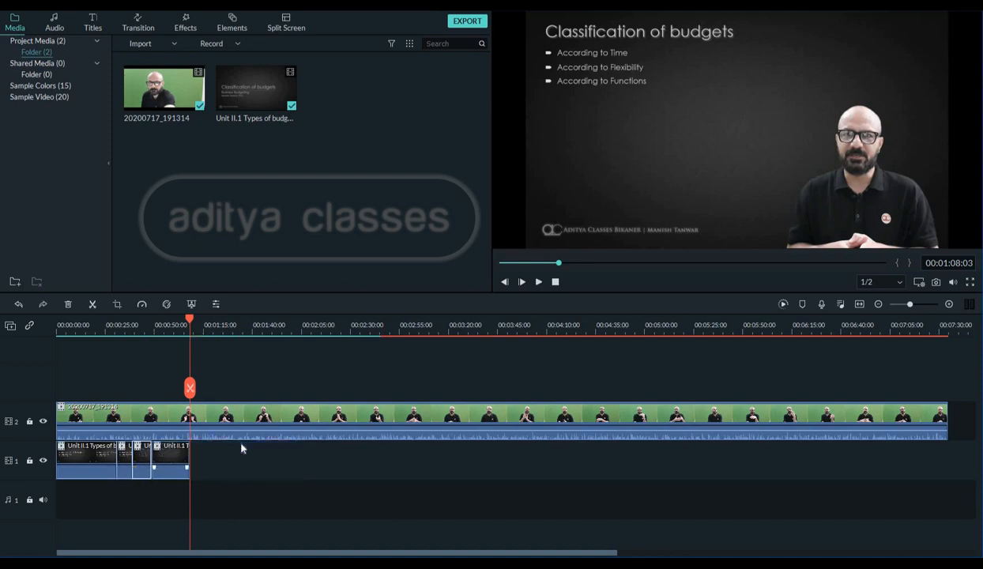
# Try to add a freeze frame to the first slide clip with the playhead at 00:00:12:26
pyautogui.click(76, 449)
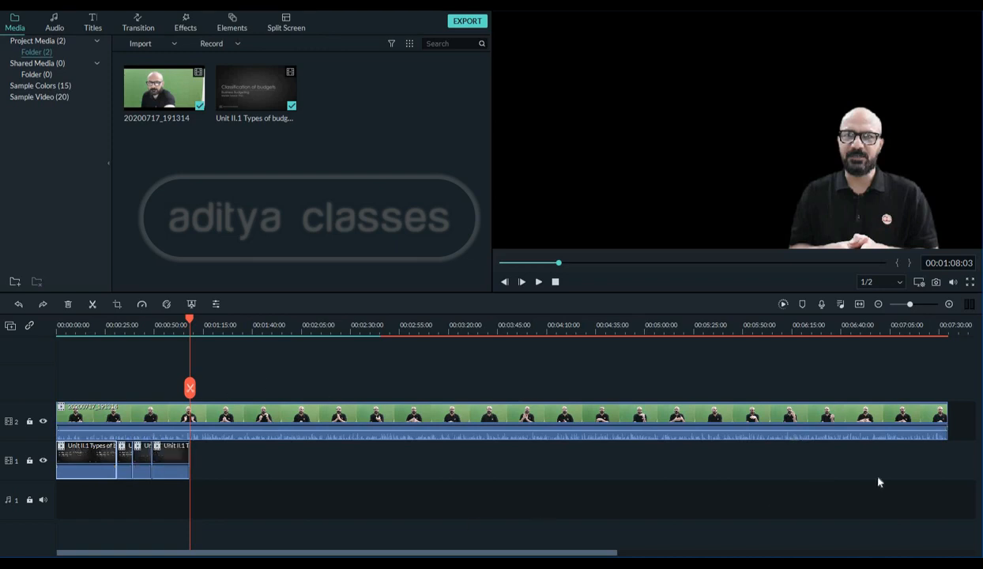
pyautogui.click(95, 462)
pyautogui.rightClick(95, 462)
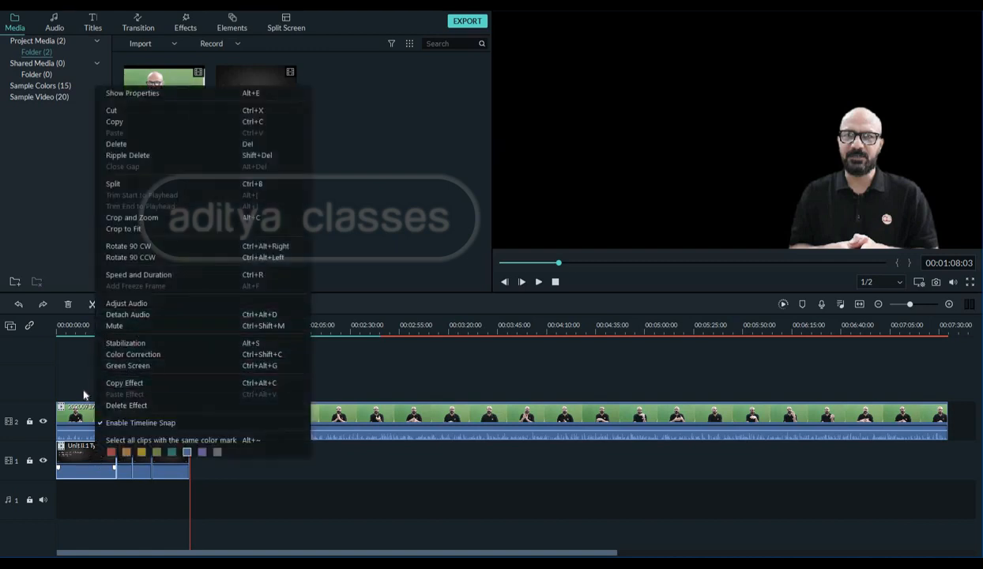
pyautogui.click(81, 338)
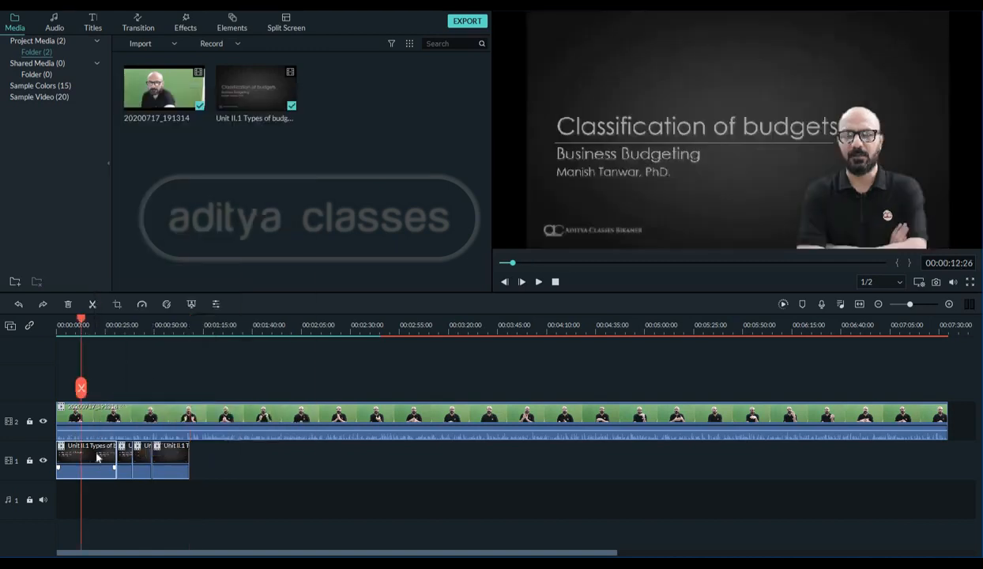
pyautogui.rightClick(100, 458)
pyautogui.click(151, 278)
# Try to add a freeze frame to the second slide clip with the playhead at 00:00:34:18
pyautogui.rightClick(120, 458)
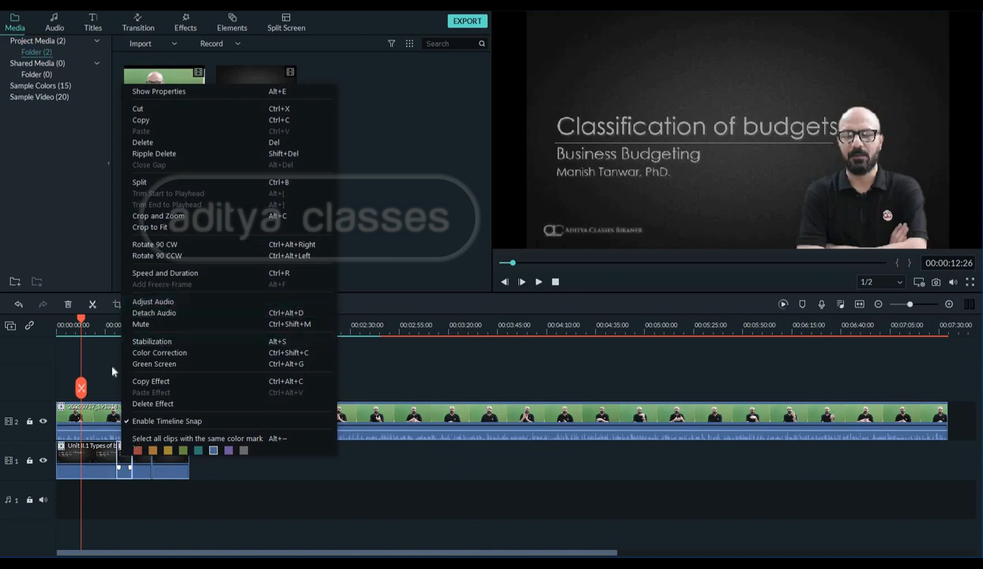
pyautogui.click(109, 322)
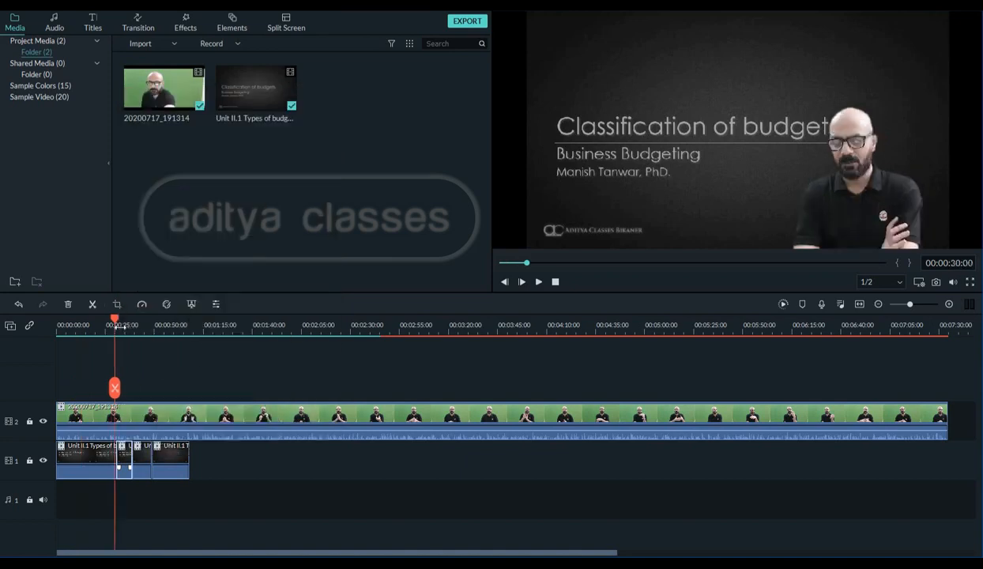
pyautogui.click(124, 325)
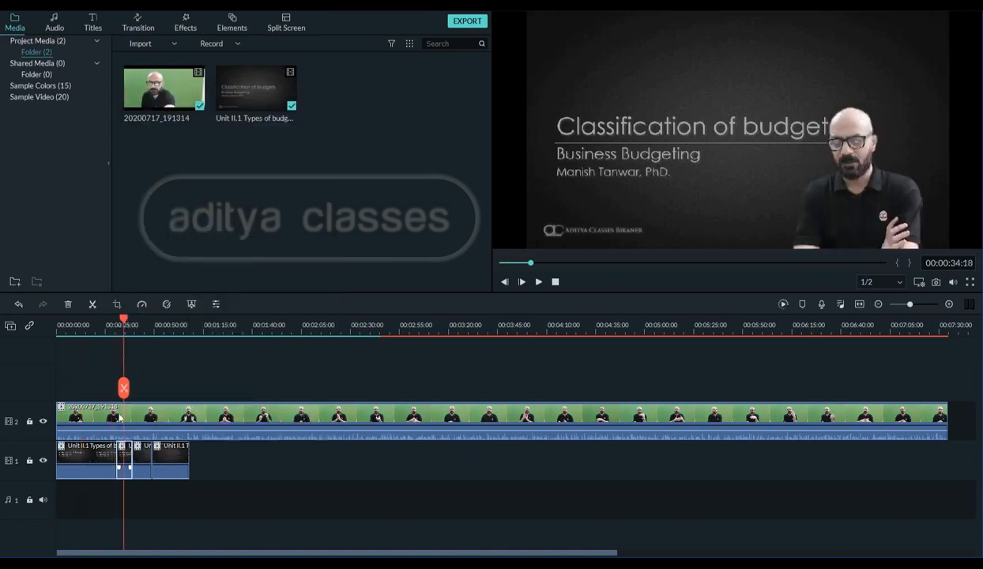
pyautogui.rightClick(123, 455)
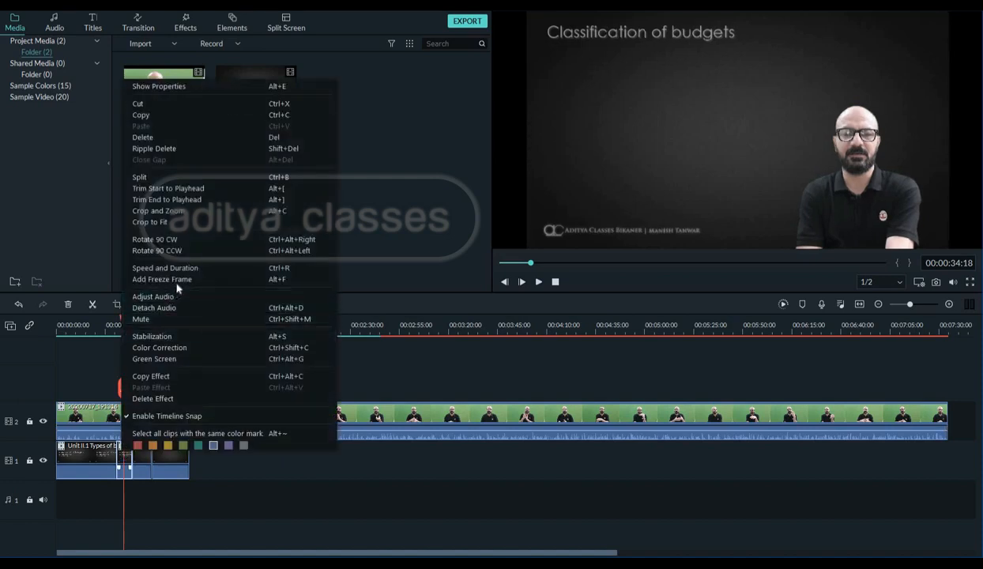
pyautogui.click(177, 286)
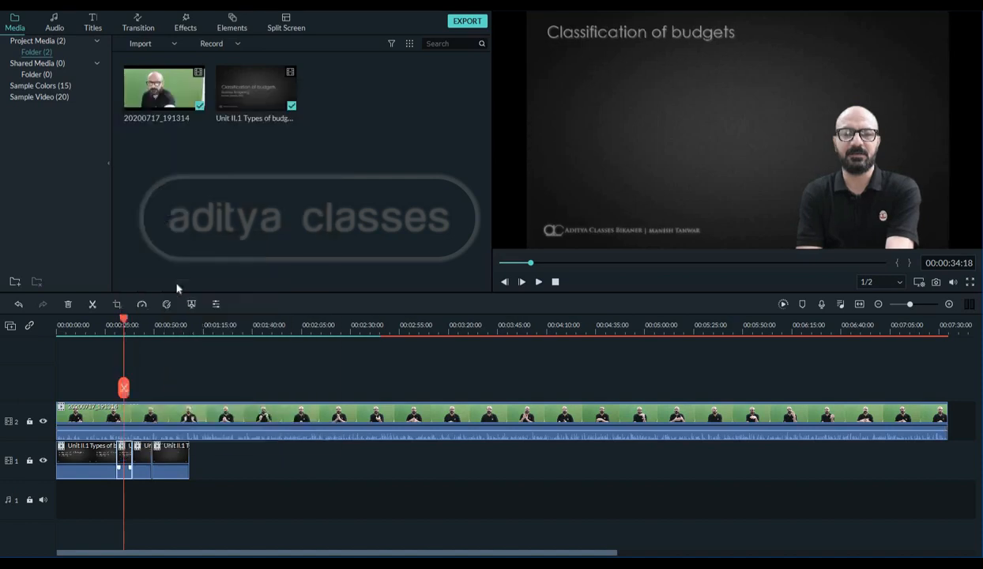
pyautogui.click(226, 486)
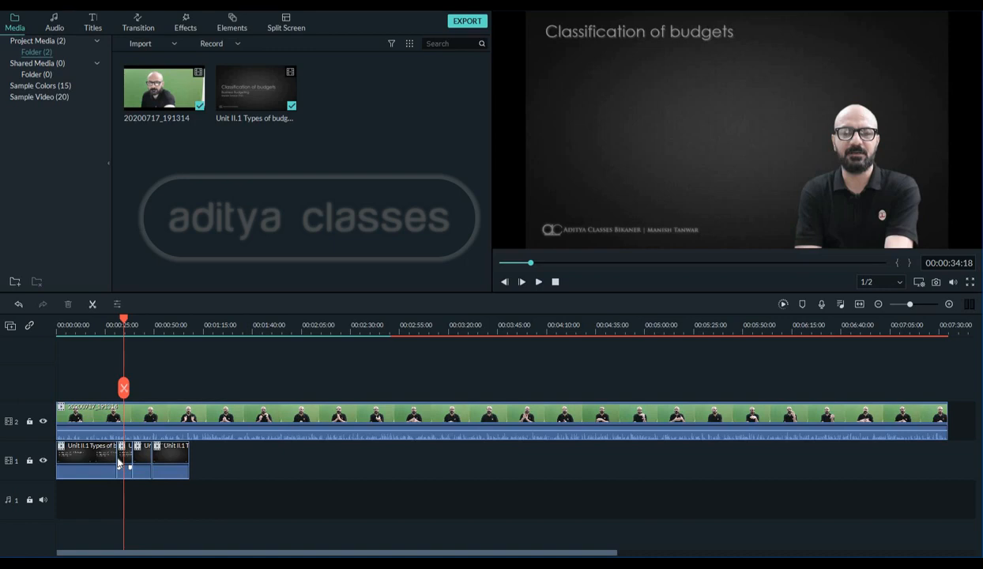
# Slow the last slide clip to 0.54x through Speed and Duration, and undo the change
pyautogui.click(171, 459)
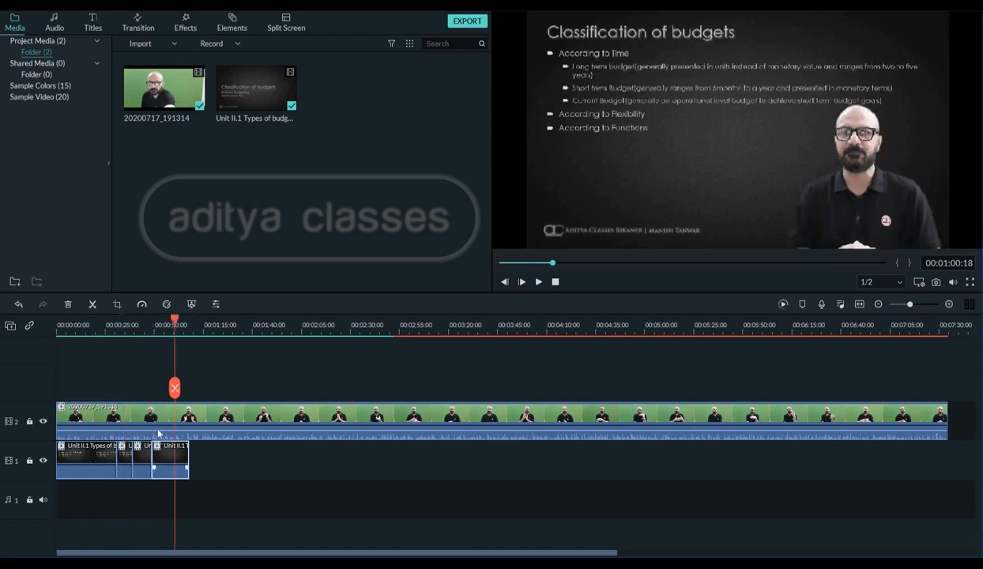
pyautogui.rightClick(165, 458)
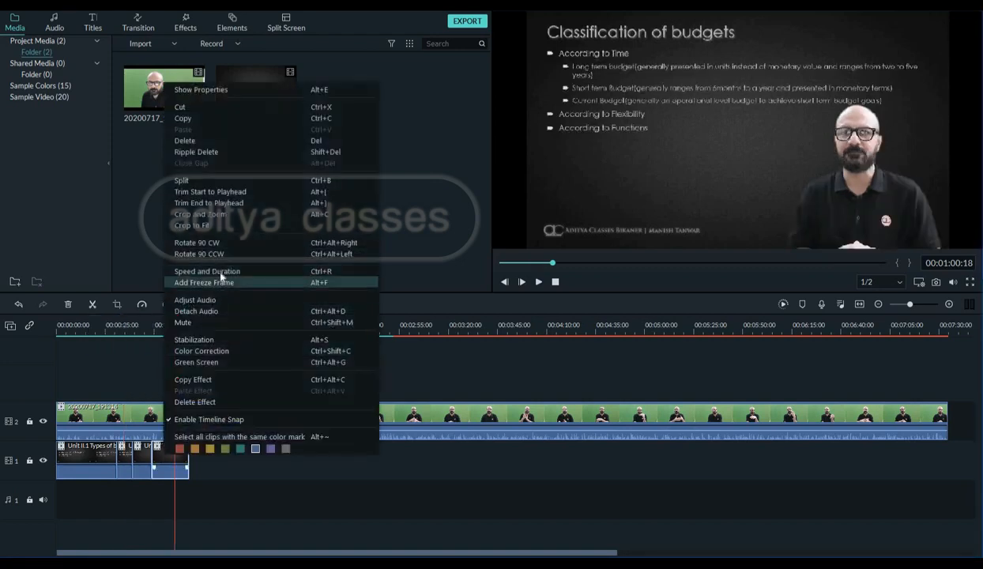
pyautogui.click(207, 272)
pyautogui.moveTo(490, 211); pyautogui.dragTo(460, 211)
pyautogui.click(509, 320)
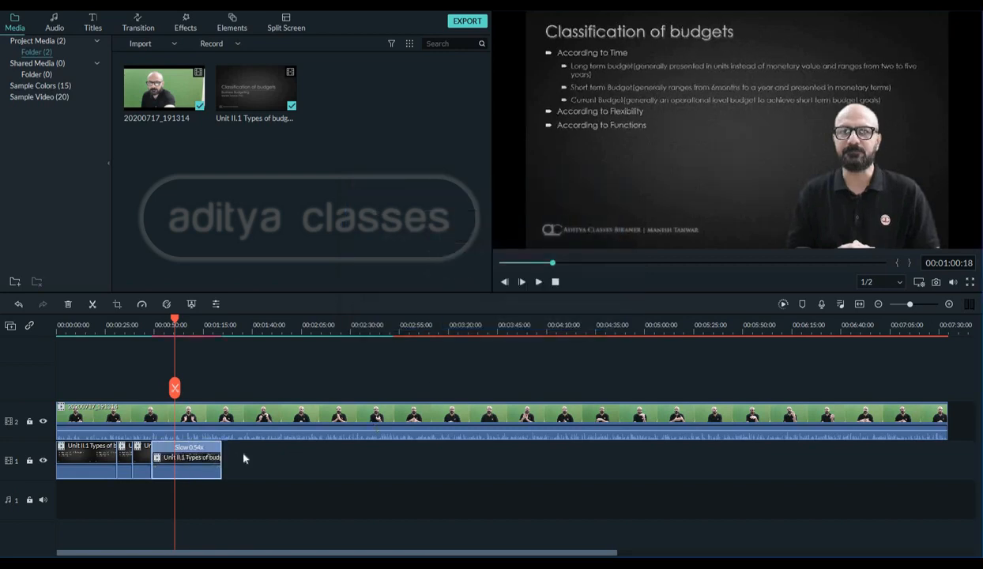
pyautogui.hotkey('ctrl', 'z')
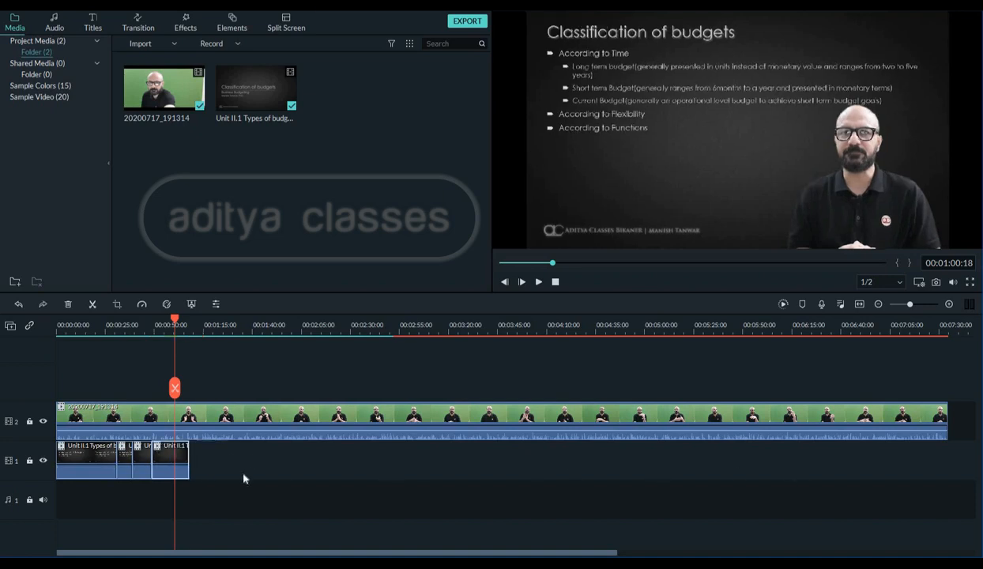
# Add a freeze frame to the last slide clip at 00:01:00:18 and undo it
pyautogui.rightClick(168, 448)
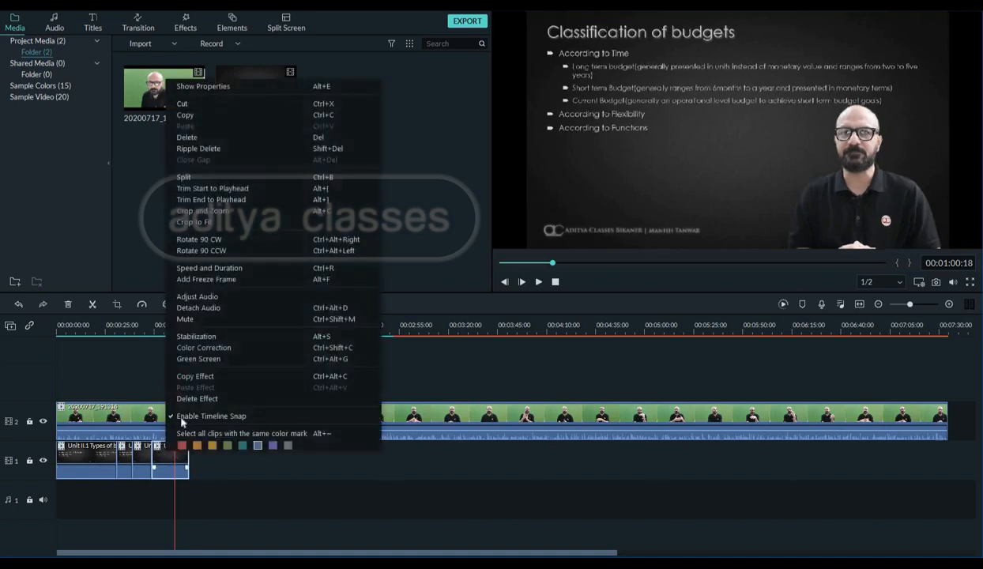
pyautogui.click(207, 279)
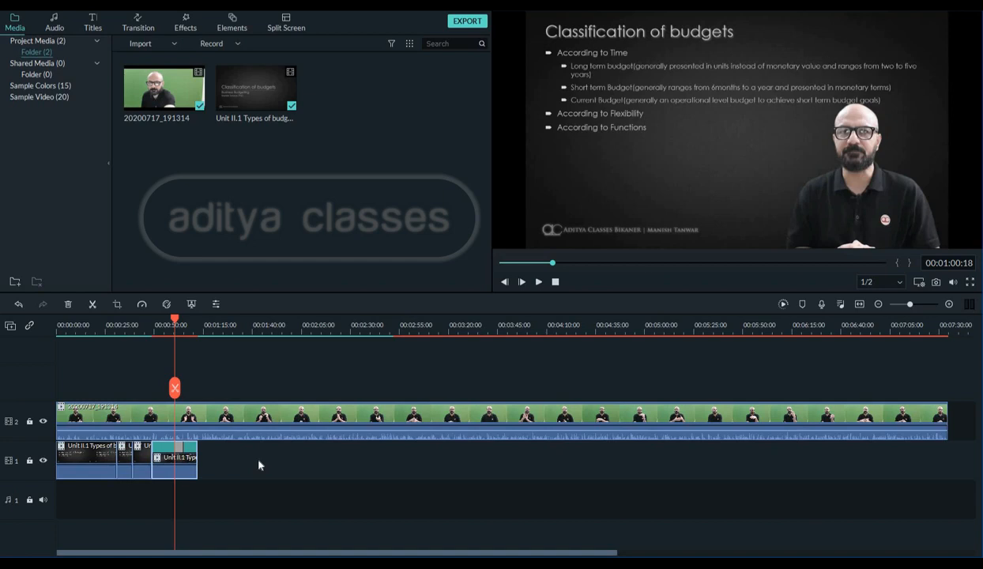
pyautogui.hotkey('ctrl', 'z')
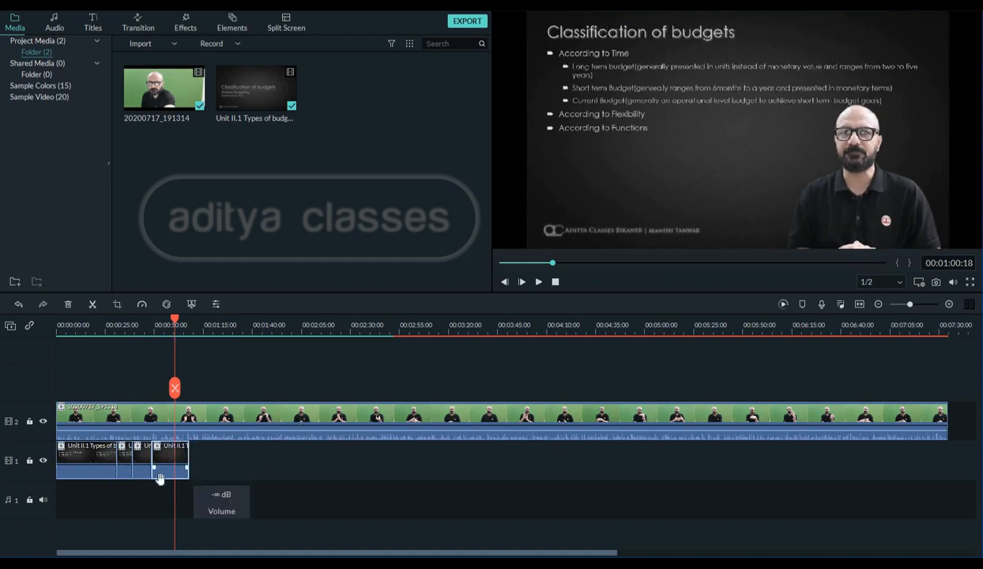
pyautogui.click(82, 456)
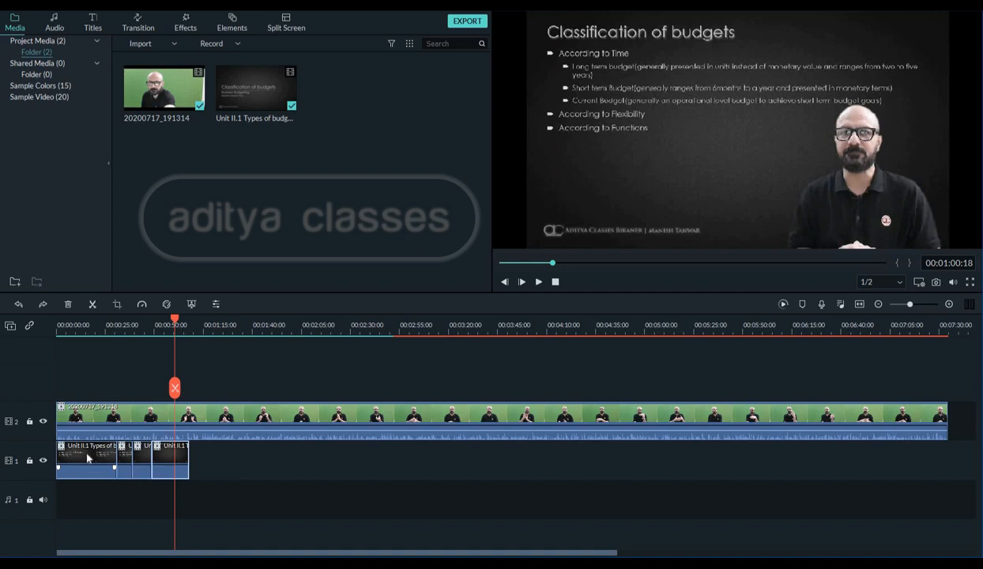
pyautogui.click(141, 464)
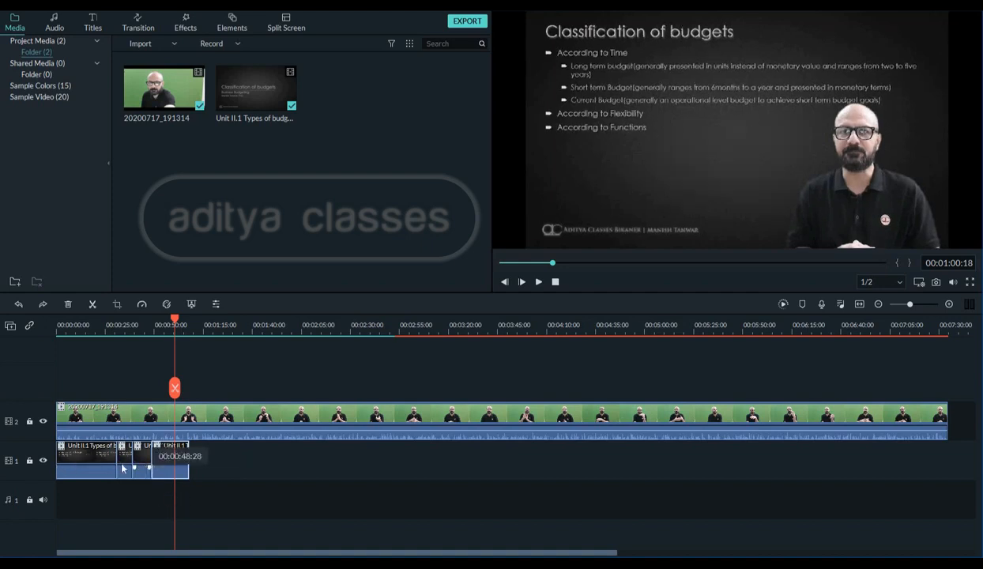
pyautogui.click(94, 452)
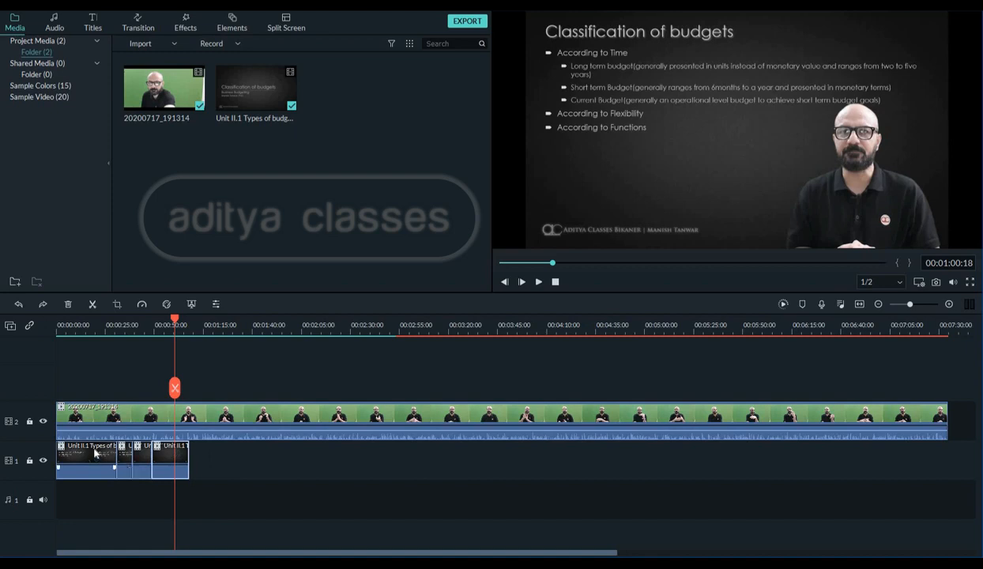
# Select the first slide clip and move the playhead inside it to 00:00:19:04
pyautogui.click(180, 452)
pyautogui.click(85, 454)
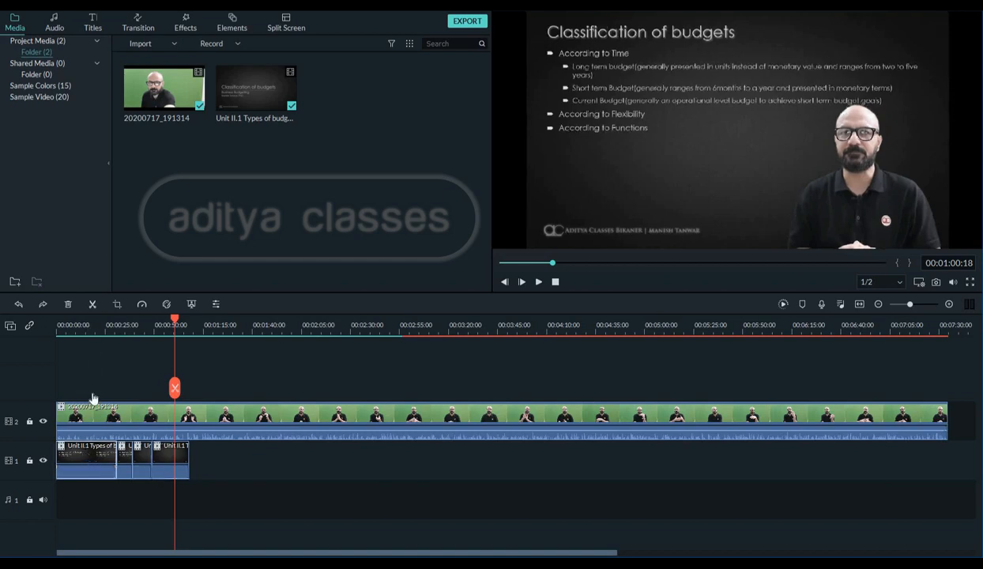
pyautogui.click(92, 319)
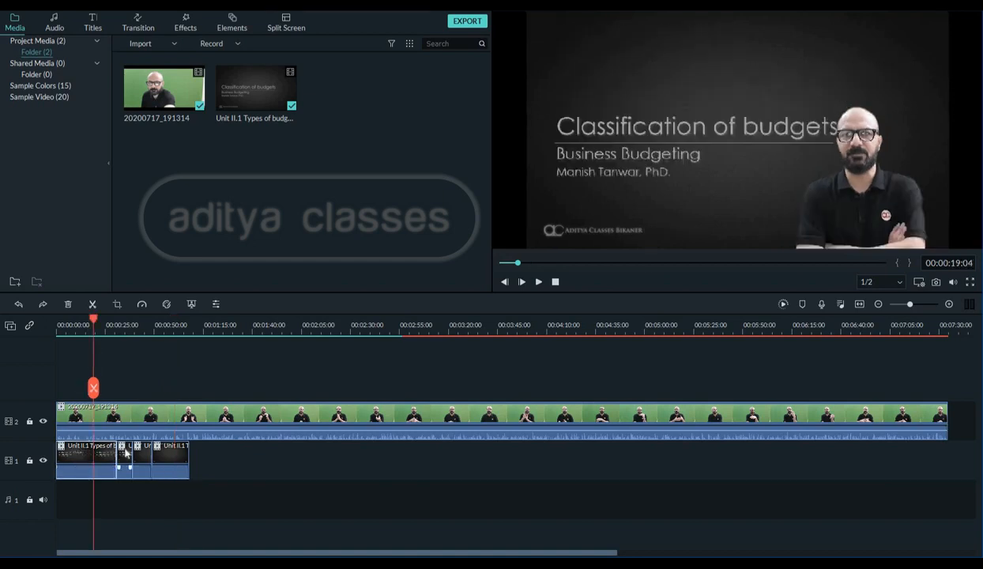
# Space the second, third and last slide clips apart on video track 1, leaving a gap after each clip
pyautogui.click(156, 453)
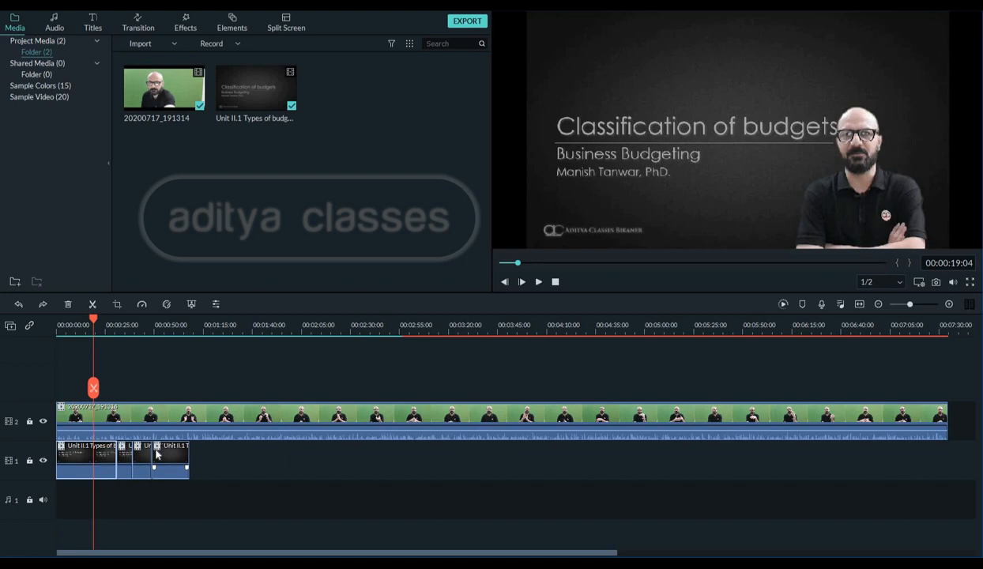
pyautogui.click(201, 492)
pyautogui.moveTo(202, 489); pyautogui.dragTo(125, 457)
pyautogui.moveTo(185, 455); pyautogui.dragTo(202, 463)
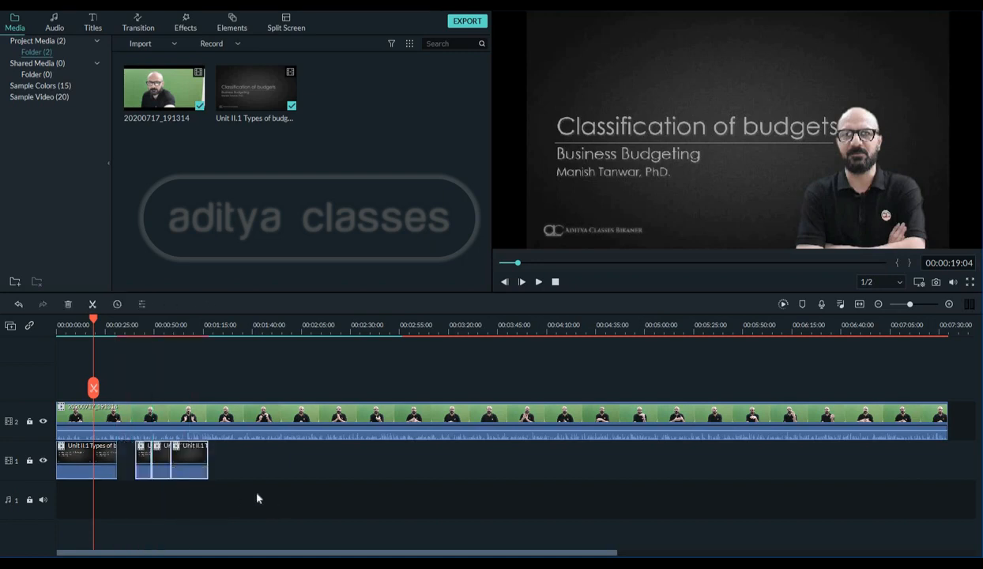
pyautogui.moveTo(252, 491); pyautogui.dragTo(272, 462)
pyautogui.click(279, 493)
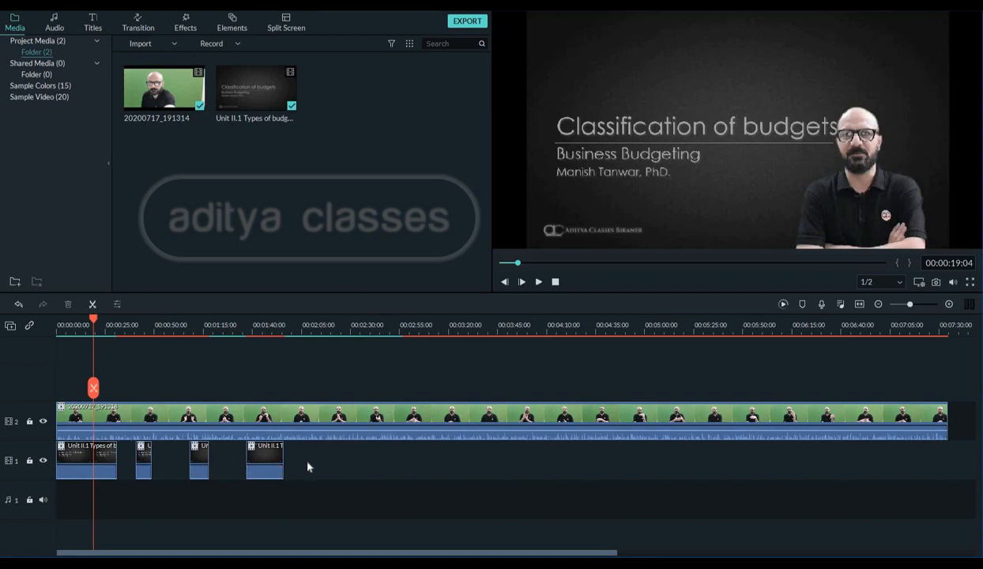
# Slow the first slide clip with the 0.5x preset, and undo the speed change
pyautogui.click(94, 450)
pyautogui.rightClick(94, 450)
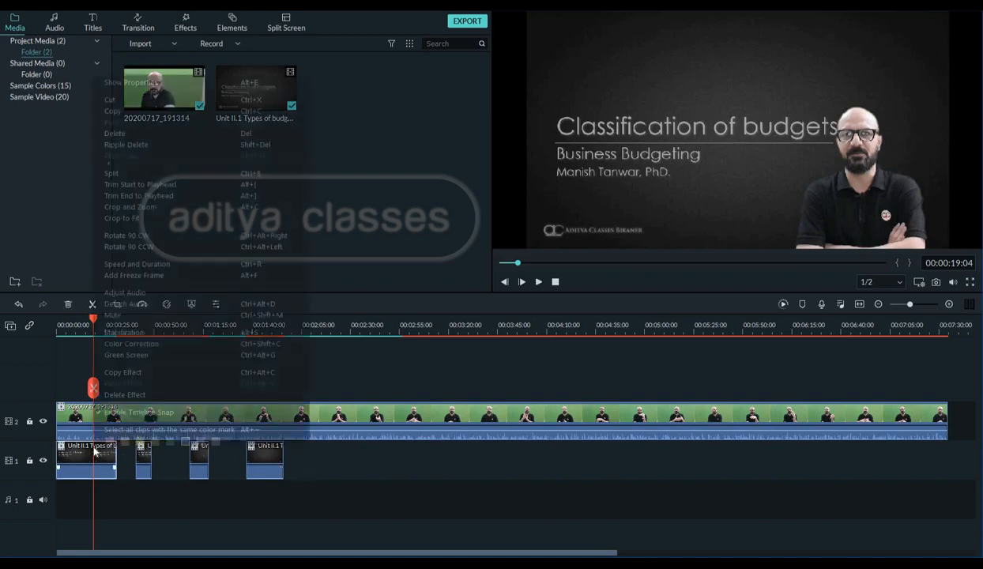
pyautogui.click(75, 471)
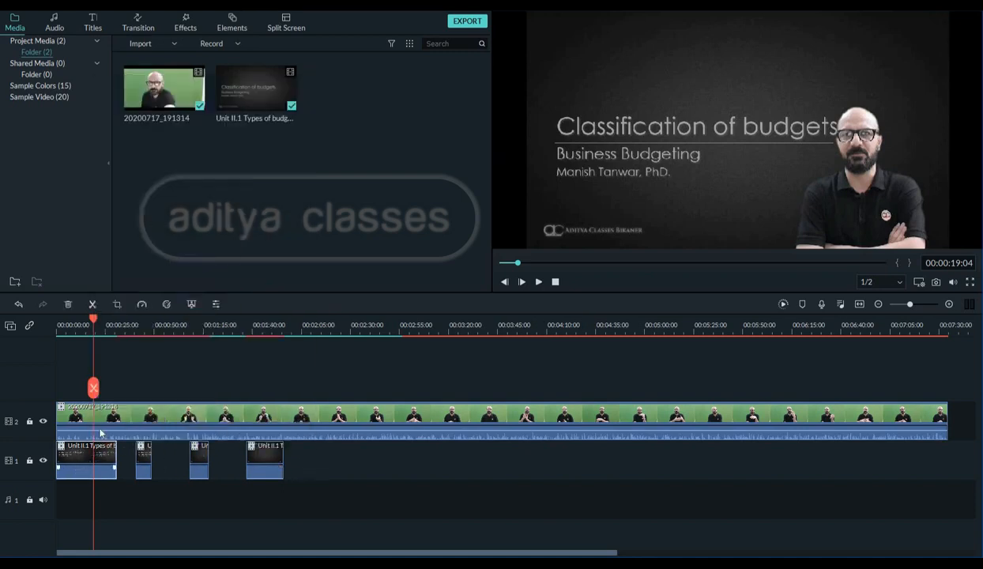
pyautogui.click(142, 305)
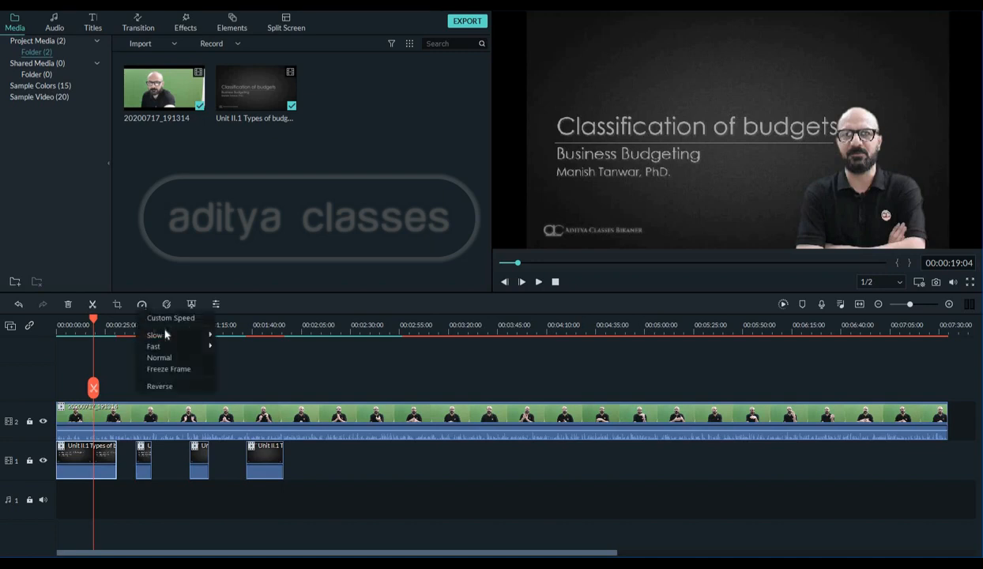
pyautogui.moveTo(207, 335)
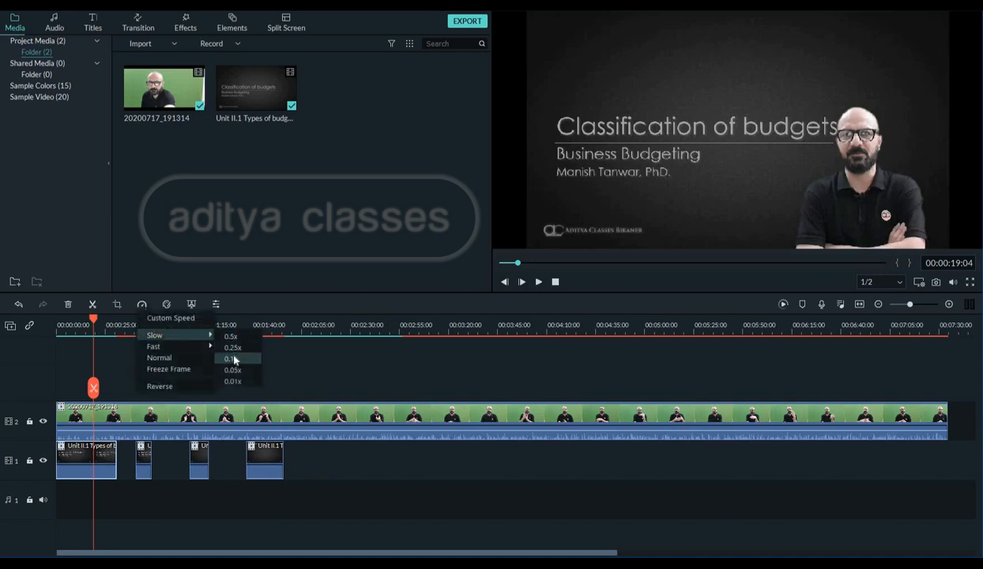
pyautogui.click(232, 336)
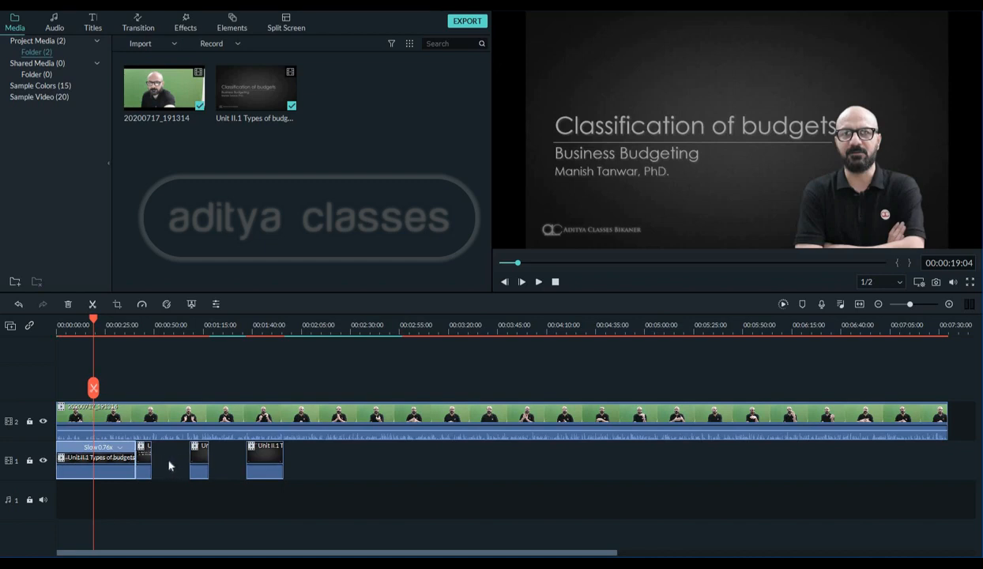
pyautogui.hotkey('ctrl', 'z')
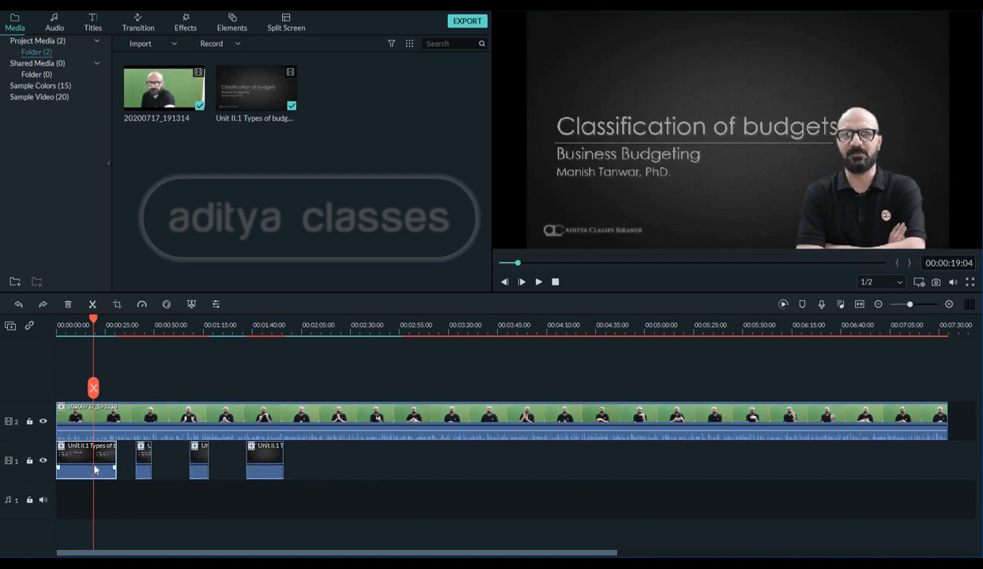
# Slow the second slide clip to 0.30x through Speed and Duration, and undo the change
pyautogui.rightClick(145, 457)
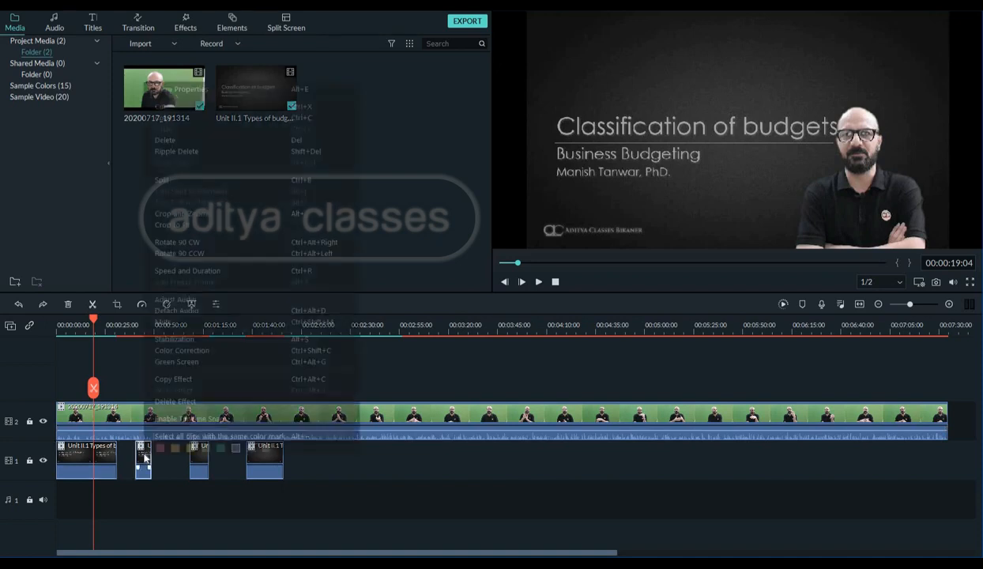
pyautogui.click(188, 270)
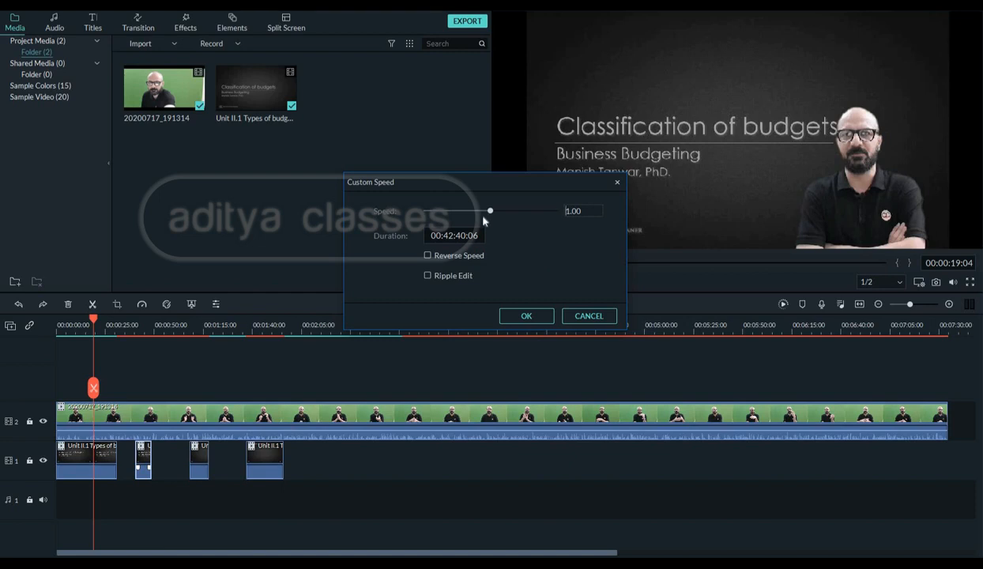
pyautogui.moveTo(489, 212); pyautogui.dragTo(430, 218)
pyautogui.click(519, 316)
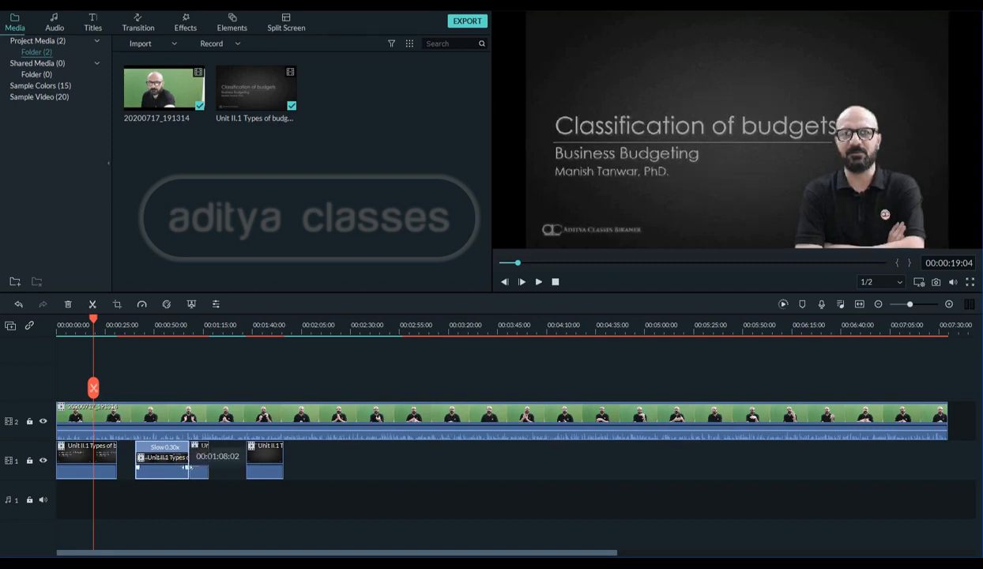
pyautogui.moveTo(188, 466); pyautogui.dragTo(151, 466)
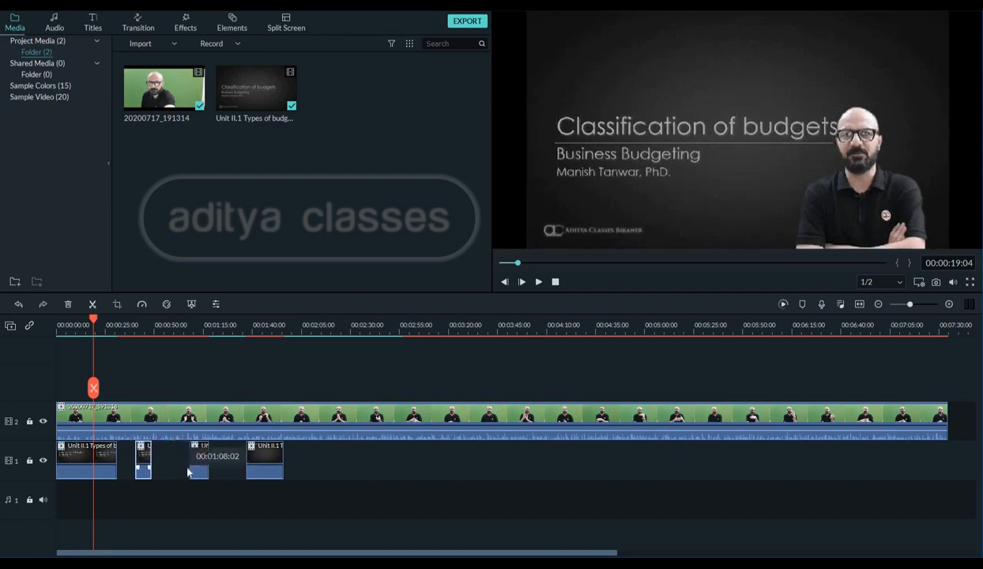
# Move the second, third and last slide clips back together to close the gaps on video track 1
pyautogui.click(331, 488)
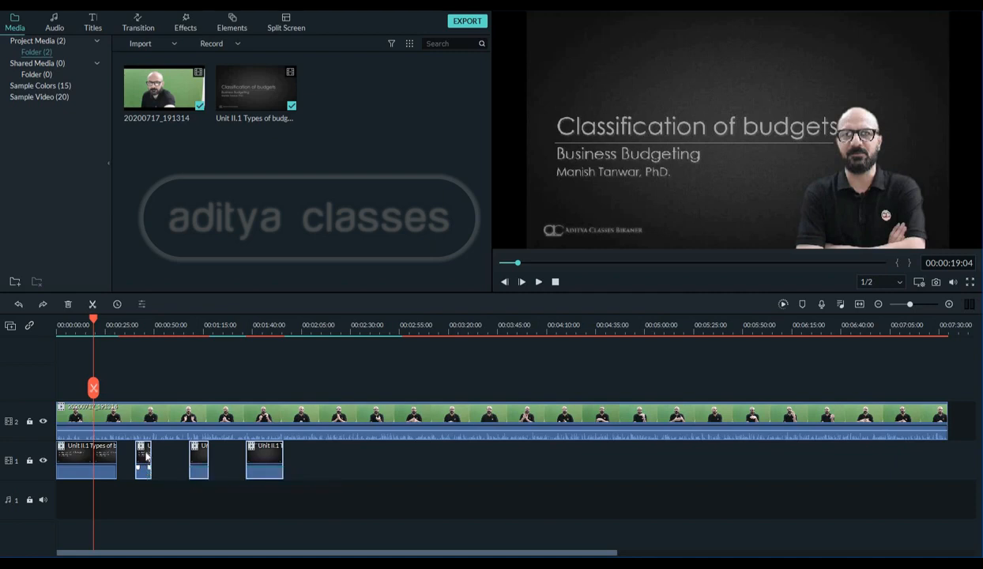
pyautogui.moveTo(146, 456); pyautogui.dragTo(125, 454)
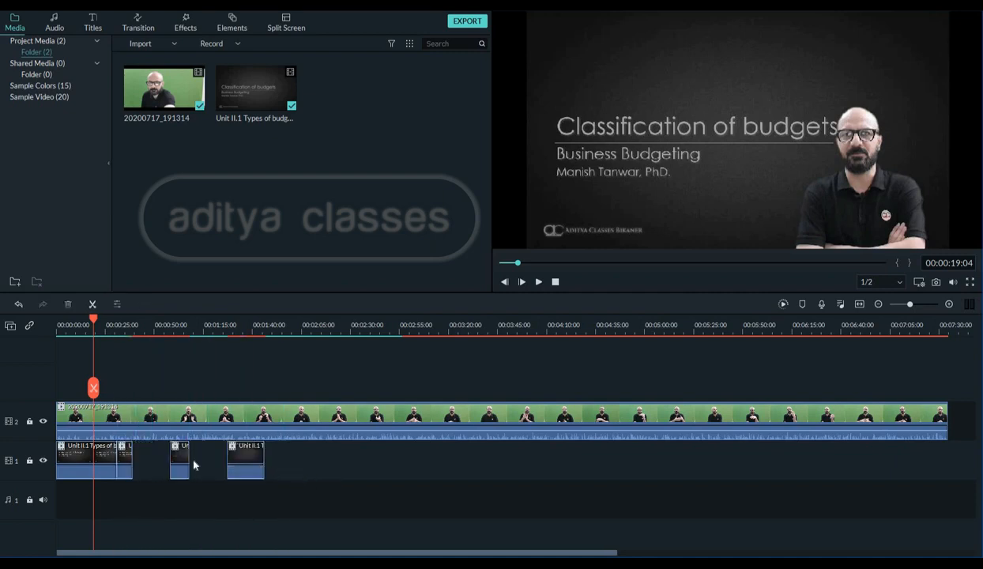
pyautogui.moveTo(305, 478); pyautogui.dragTo(145, 452)
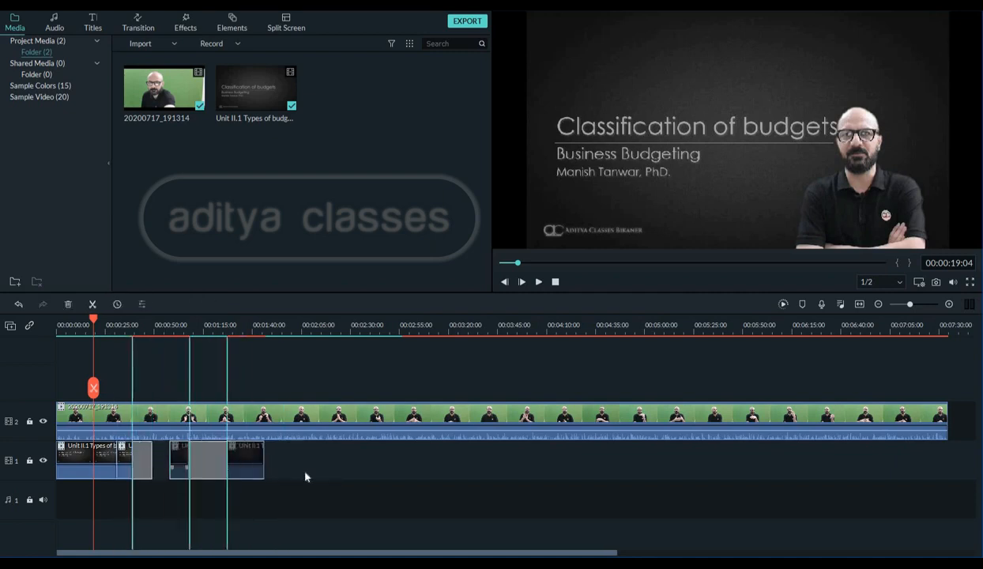
pyautogui.moveTo(209, 455); pyautogui.dragTo(171, 455)
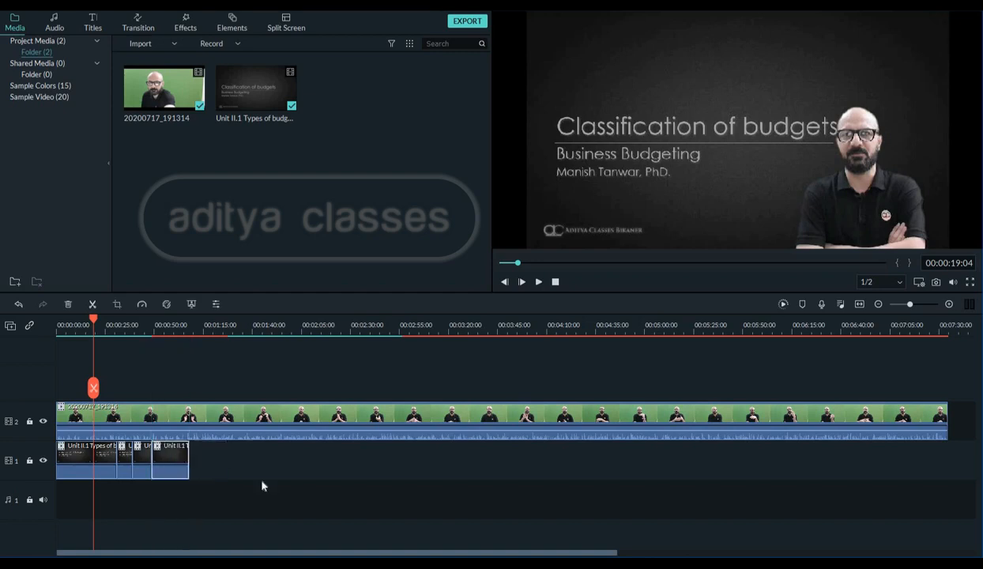
# Separate the last three slide clips with gaps again and add a freeze frame to the first clip at 00:00:19:04
pyautogui.click(263, 485)
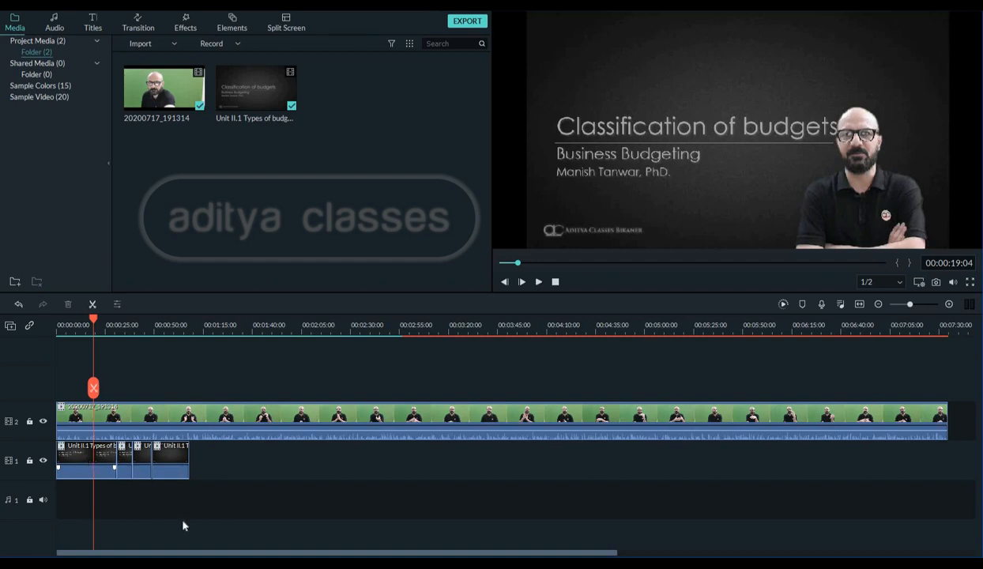
pyautogui.moveTo(197, 497); pyautogui.dragTo(226, 458)
pyautogui.click(246, 458)
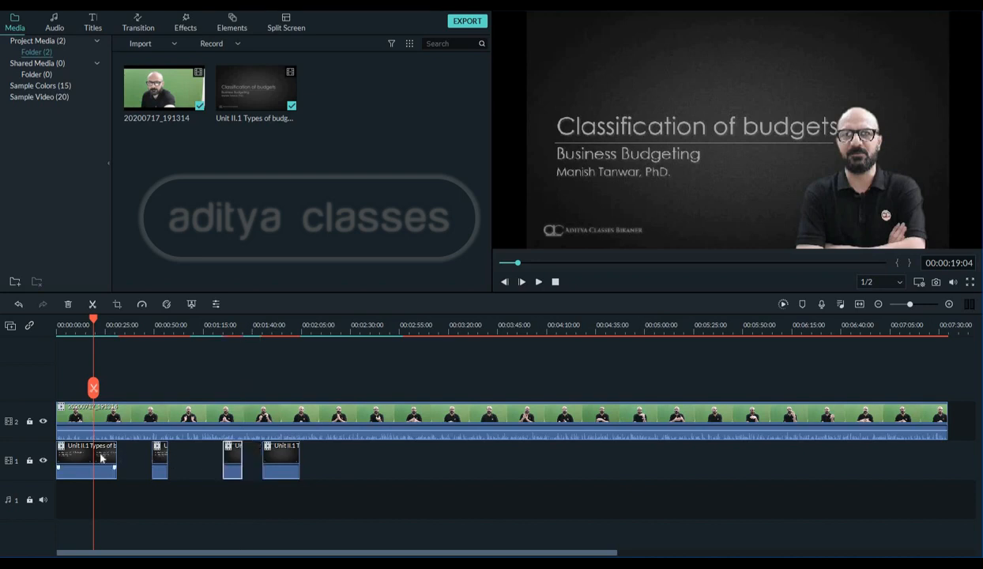
pyautogui.click(101, 458)
pyautogui.rightClick(102, 458)
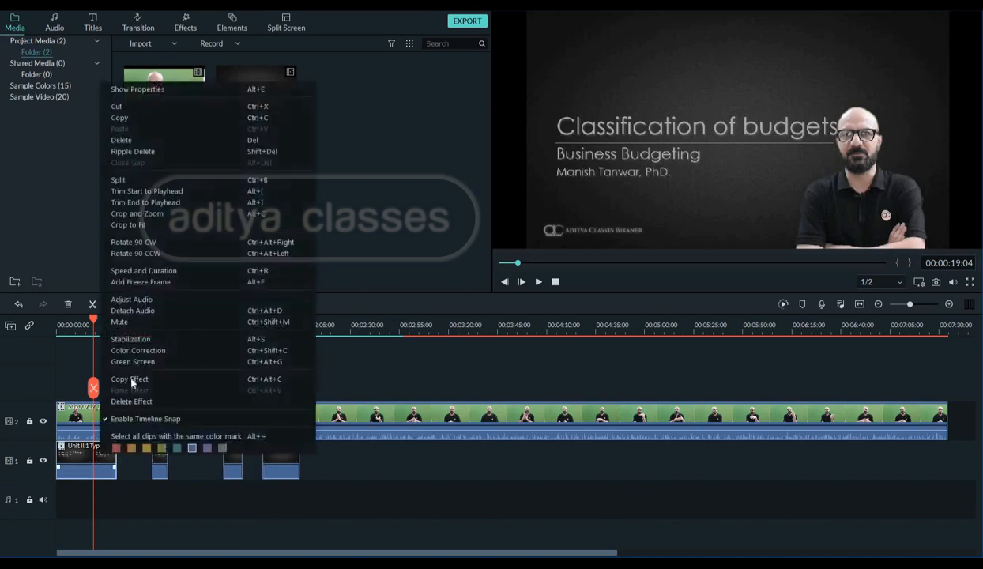
pyautogui.click(148, 286)
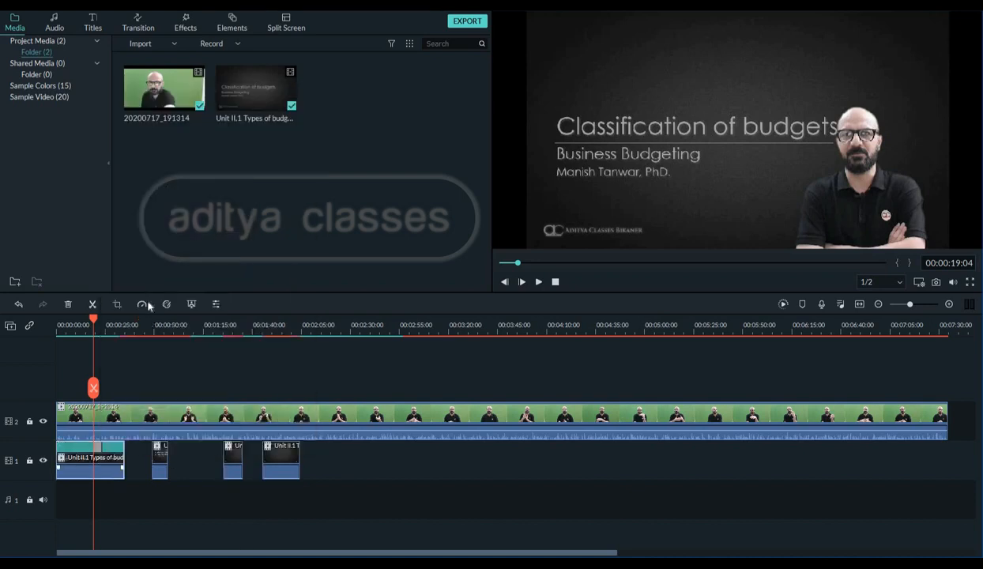
# Add a freeze frame to the second slide clip with the playhead at 00:00:54:10
pyautogui.click(160, 453)
pyautogui.rightClick(161, 453)
pyautogui.click(160, 452)
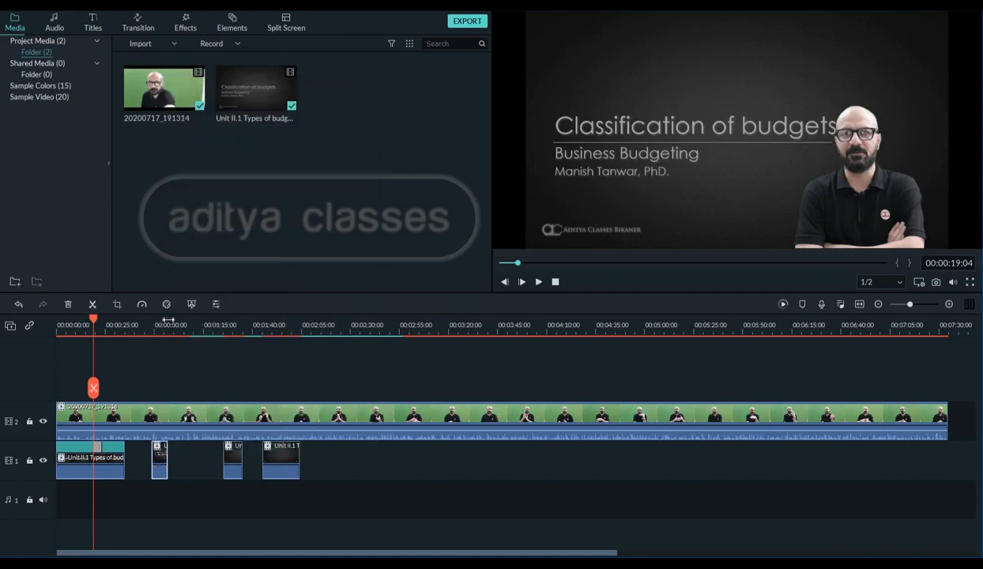
pyautogui.click(160, 454)
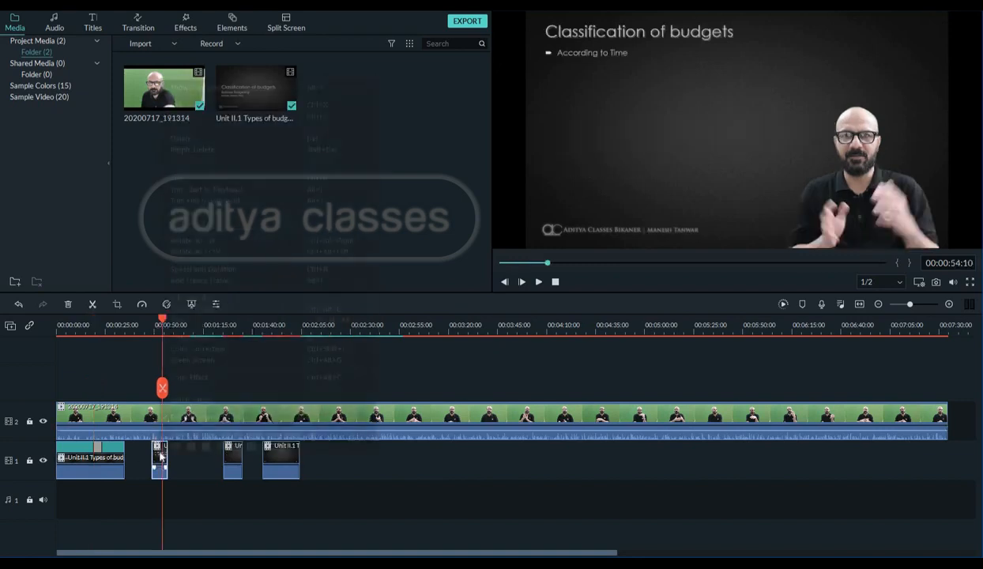
pyautogui.rightClick(160, 454)
pyautogui.click(213, 273)
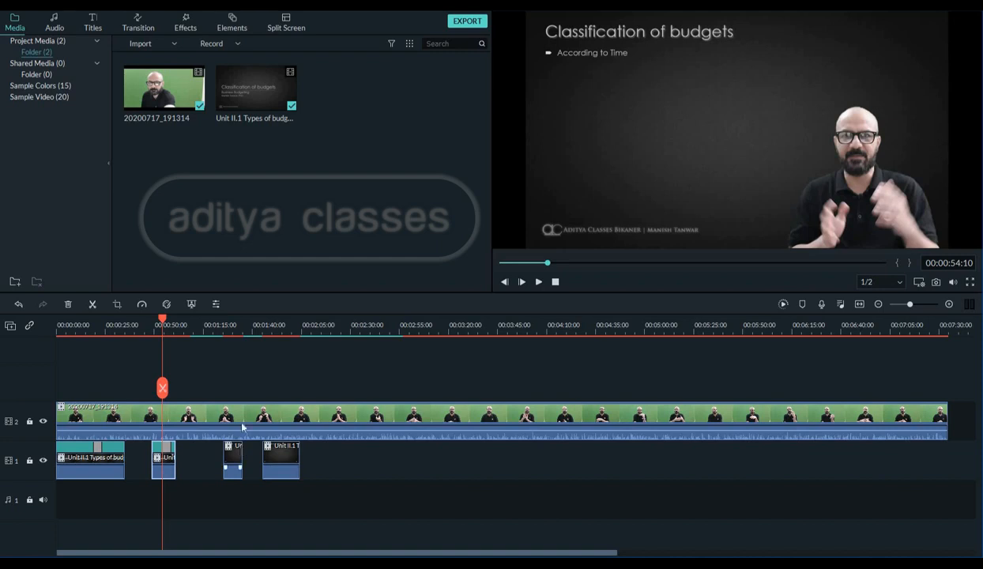
# Add freeze frames to the third slide clip at 00:01:30:02 and the last slide clip at 00:01:55:07
pyautogui.click(232, 454)
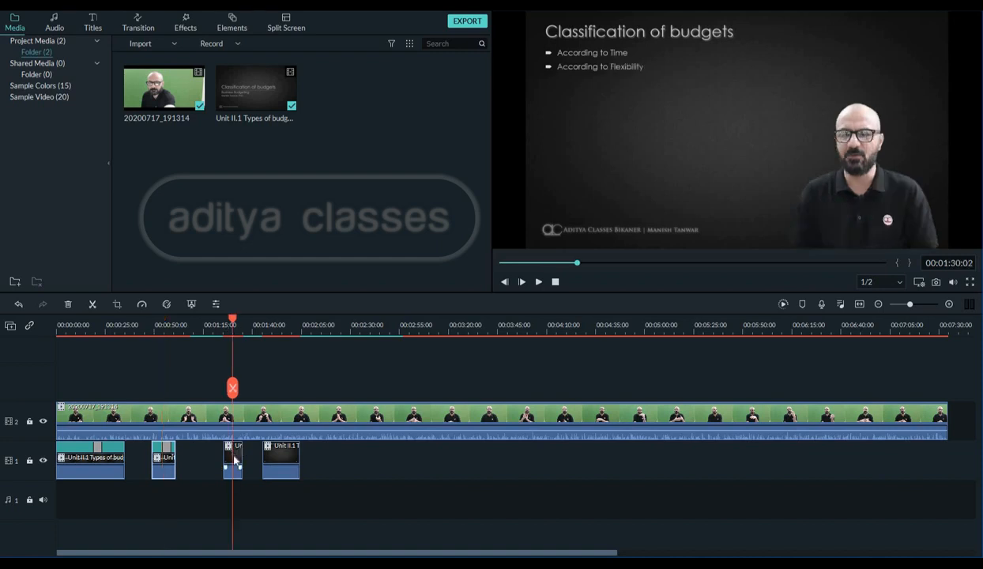
pyautogui.rightClick(234, 456)
pyautogui.click(275, 284)
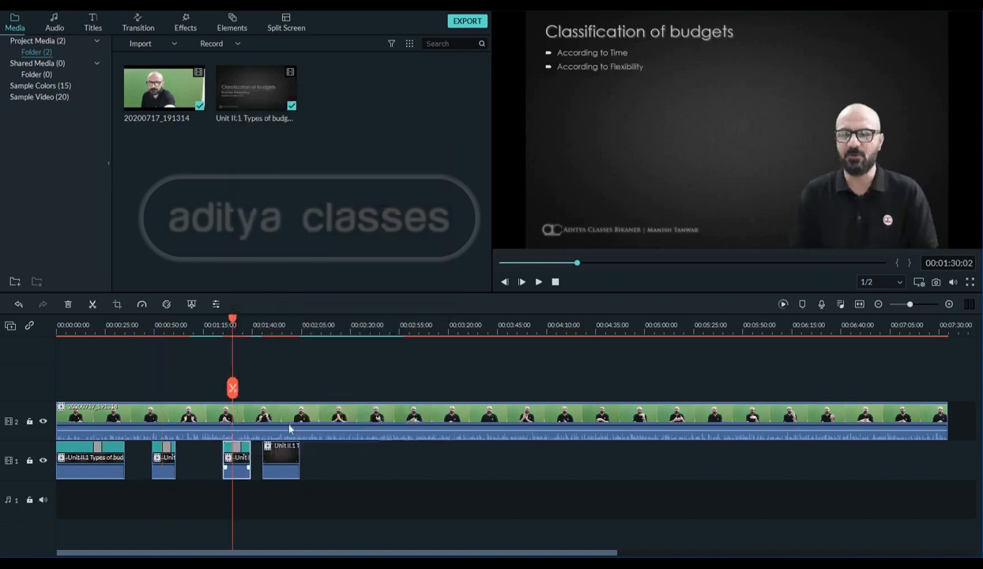
pyautogui.click(281, 456)
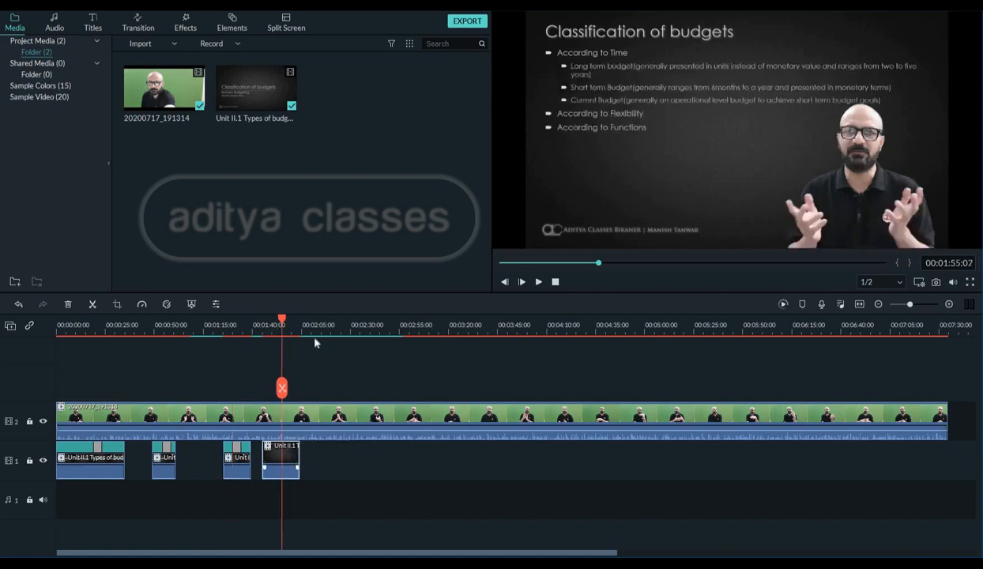
pyautogui.rightClick(284, 456)
pyautogui.click(326, 278)
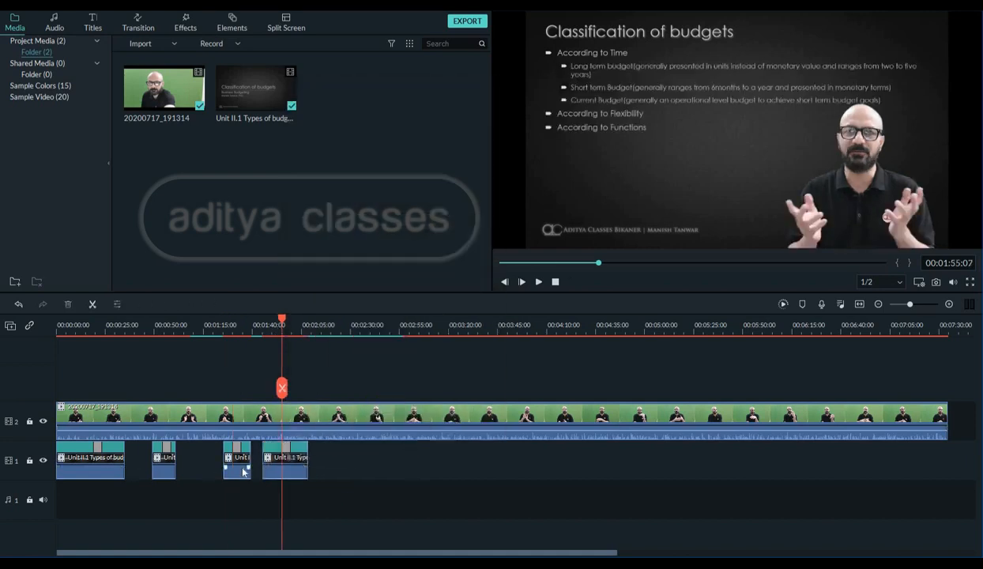
# Move the last slide clip toward the timeline's end and lengthen its freeze frame until it finishes with the presenter video
pyautogui.click(276, 460)
pyautogui.moveTo(283, 473); pyautogui.dragTo(929, 448)
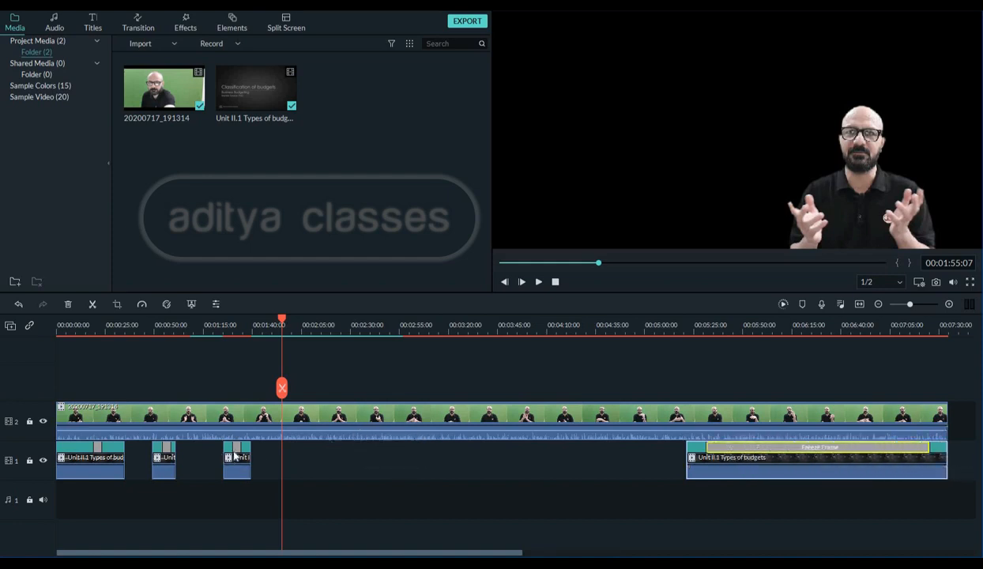
pyautogui.rightClick(248, 448)
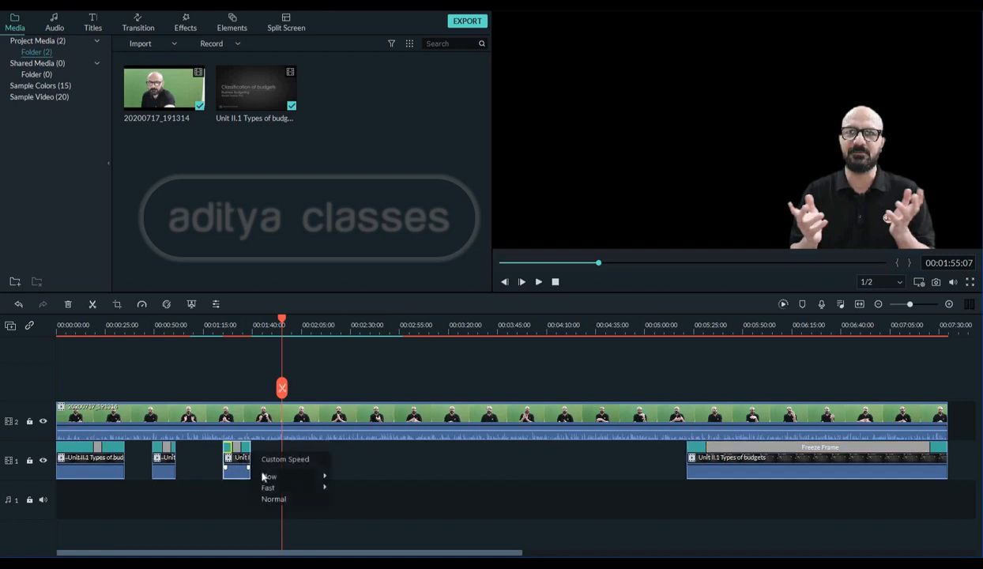
pyautogui.click(234, 470)
# Move the second slide clip to start at about 00:02:05 and the third at about 00:03:45
pyautogui.moveTo(237, 463); pyautogui.dragTo(384, 462)
pyautogui.moveTo(277, 458); pyautogui.dragTo(316, 461)
pyautogui.moveTo(376, 454); pyautogui.dragTo(515, 465)
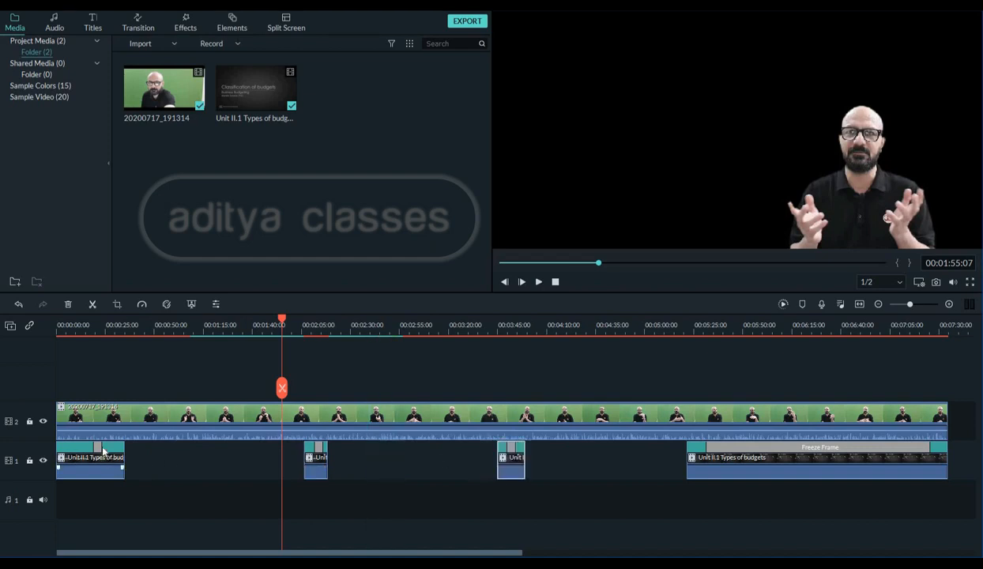
# Lengthen the first three clips' freeze frames to fill the gaps, and adjust the last one to end with the presenter video
pyautogui.moveTo(100, 447); pyautogui.dragTo(681, 450)
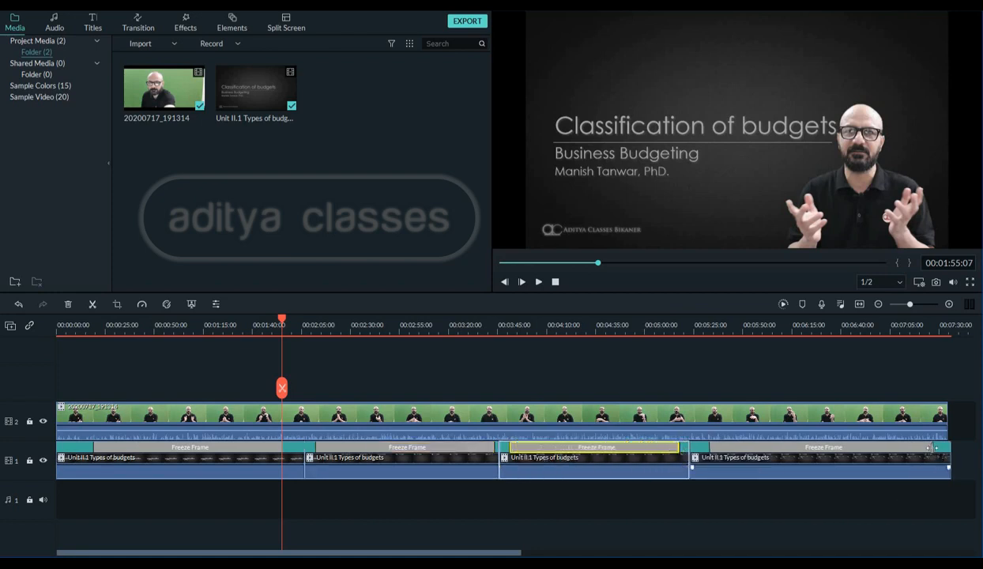
pyautogui.moveTo(930, 448); pyautogui.dragTo(930, 448)
pyautogui.click(831, 518)
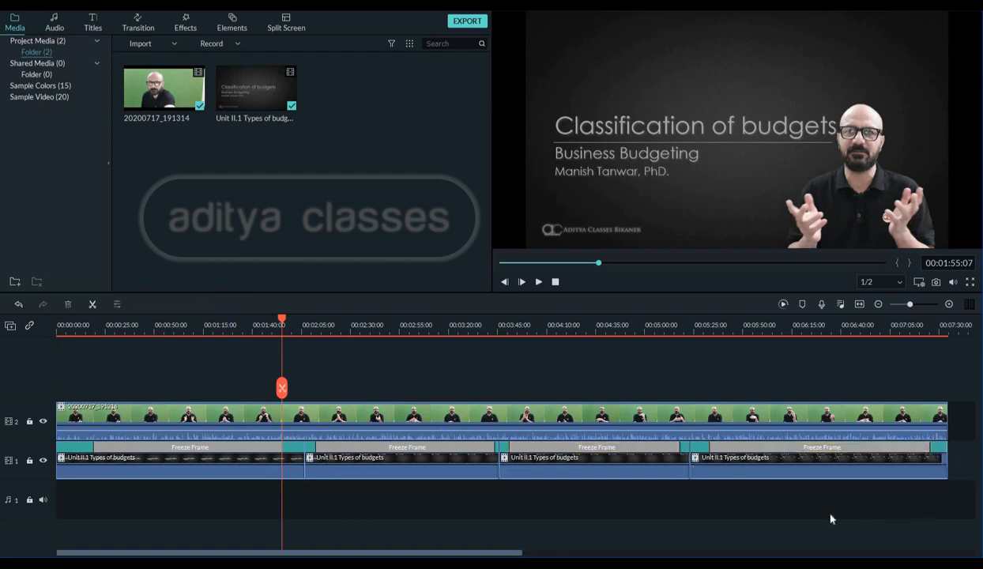